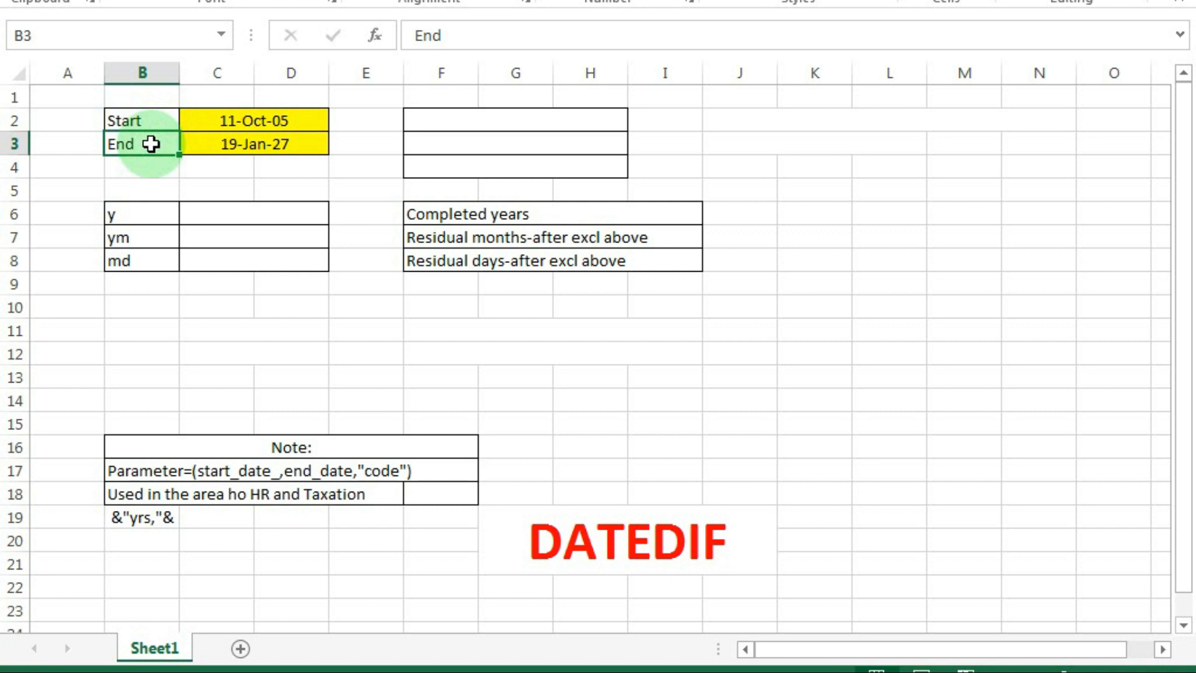
- Change the End date in cell C3 to 1/19/2023
click(230, 121)
double_click(257, 120)
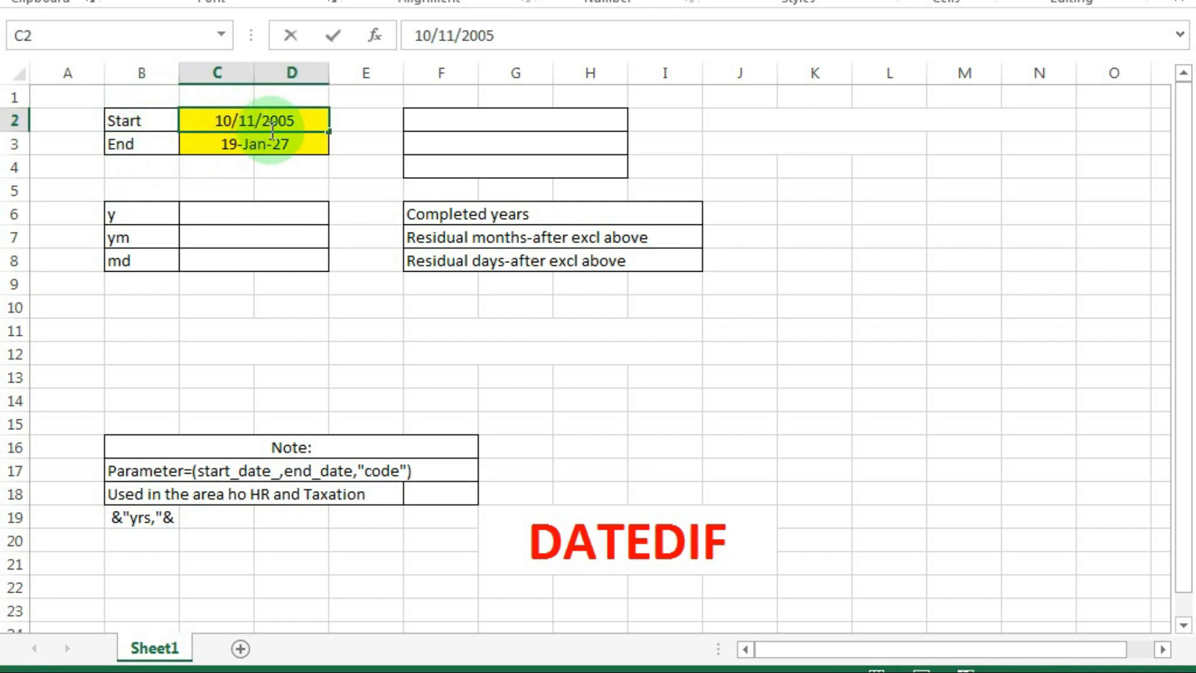
click(299, 145)
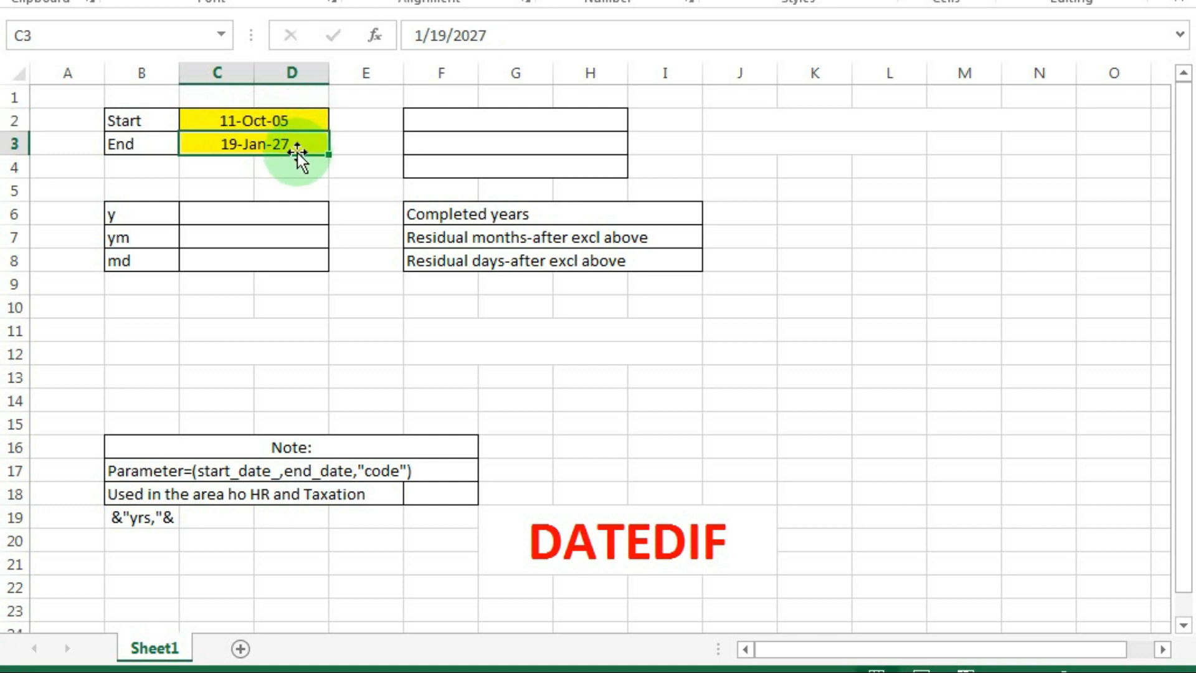
double_click(299, 146)
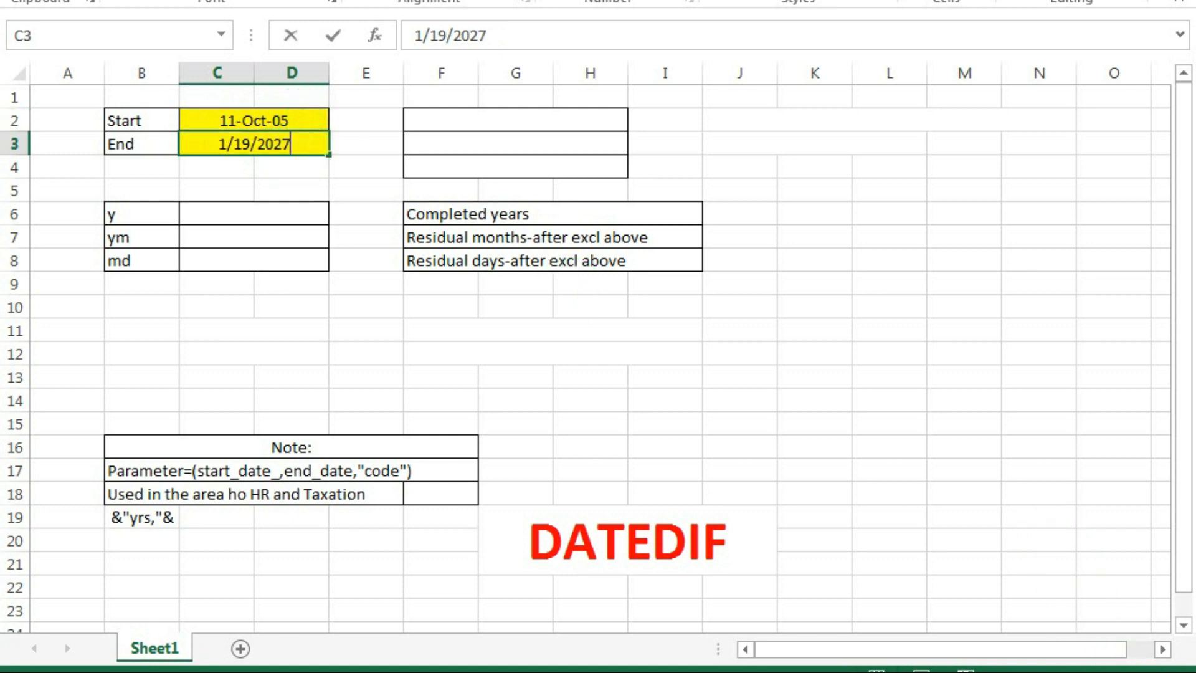
key(BackSpace)
text(3)
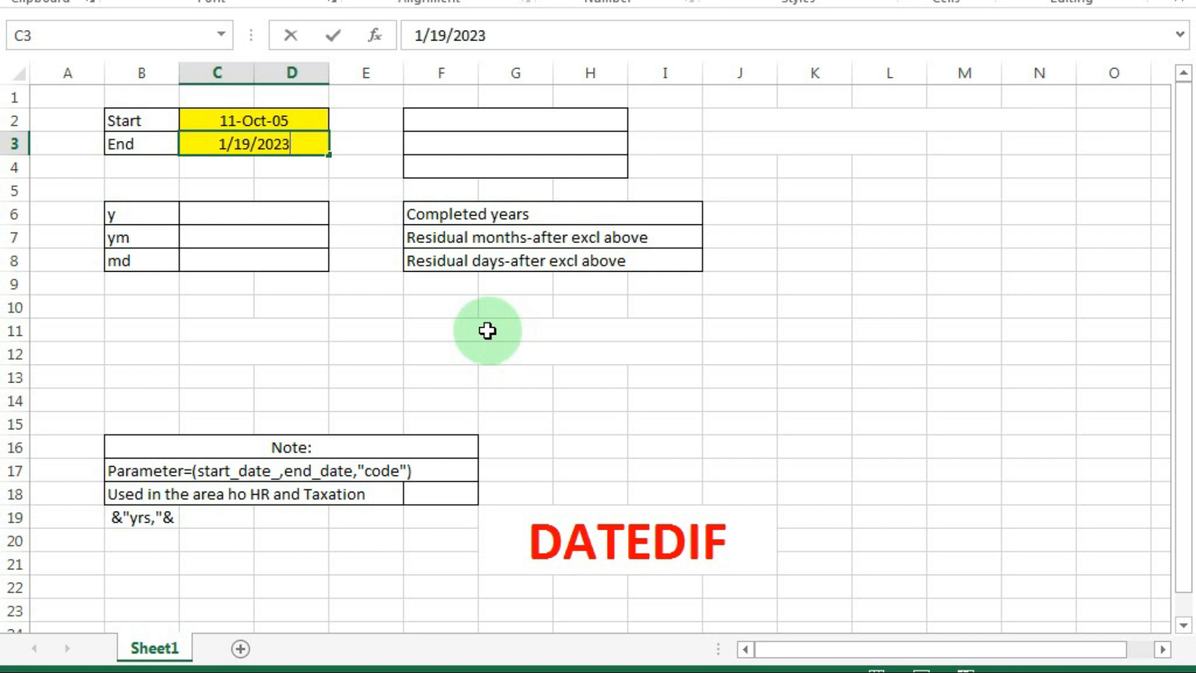
key(Return)
click(293, 146)
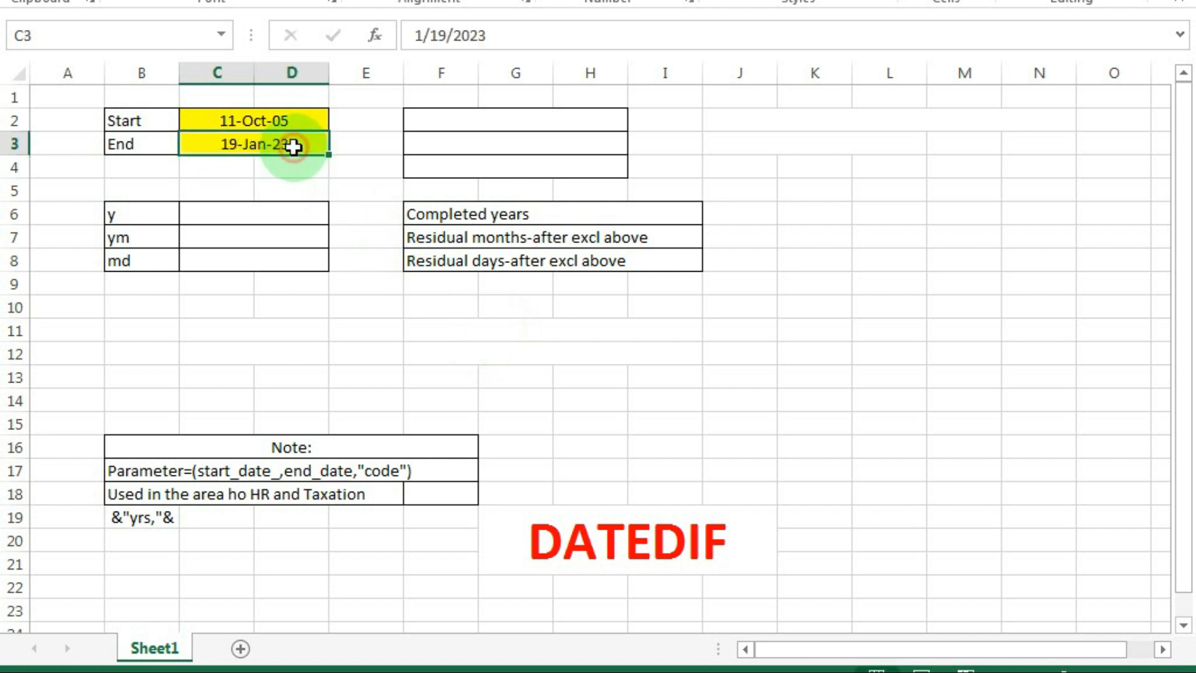
click(296, 124)
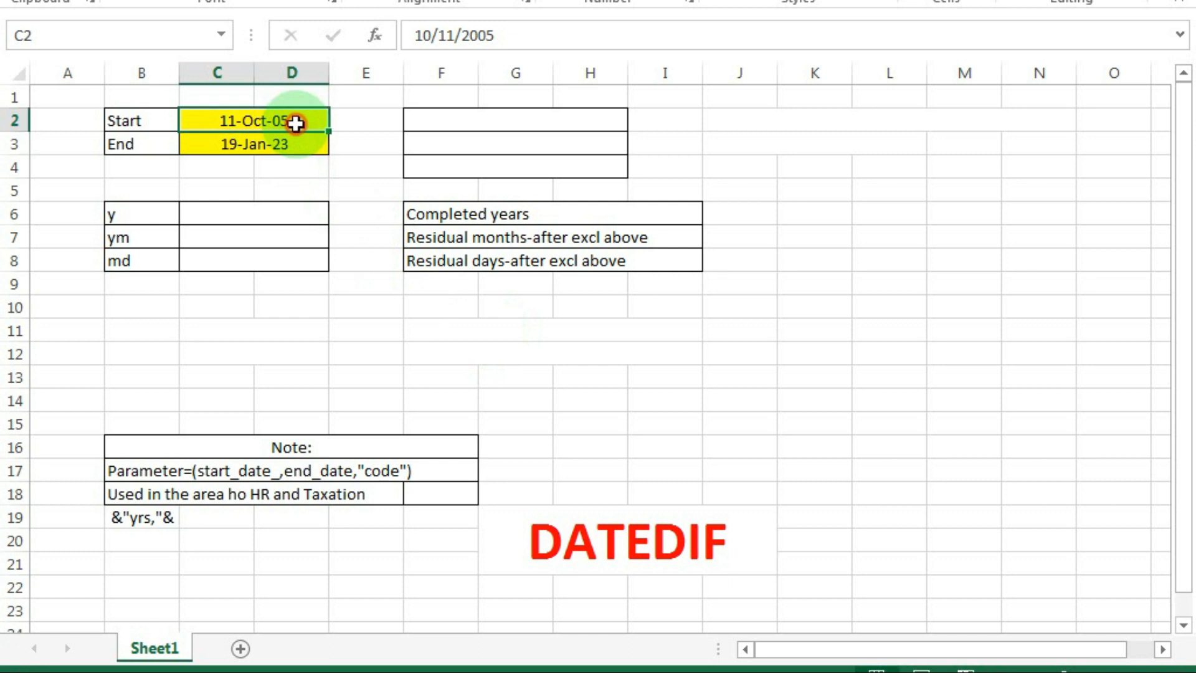
click(240, 205)
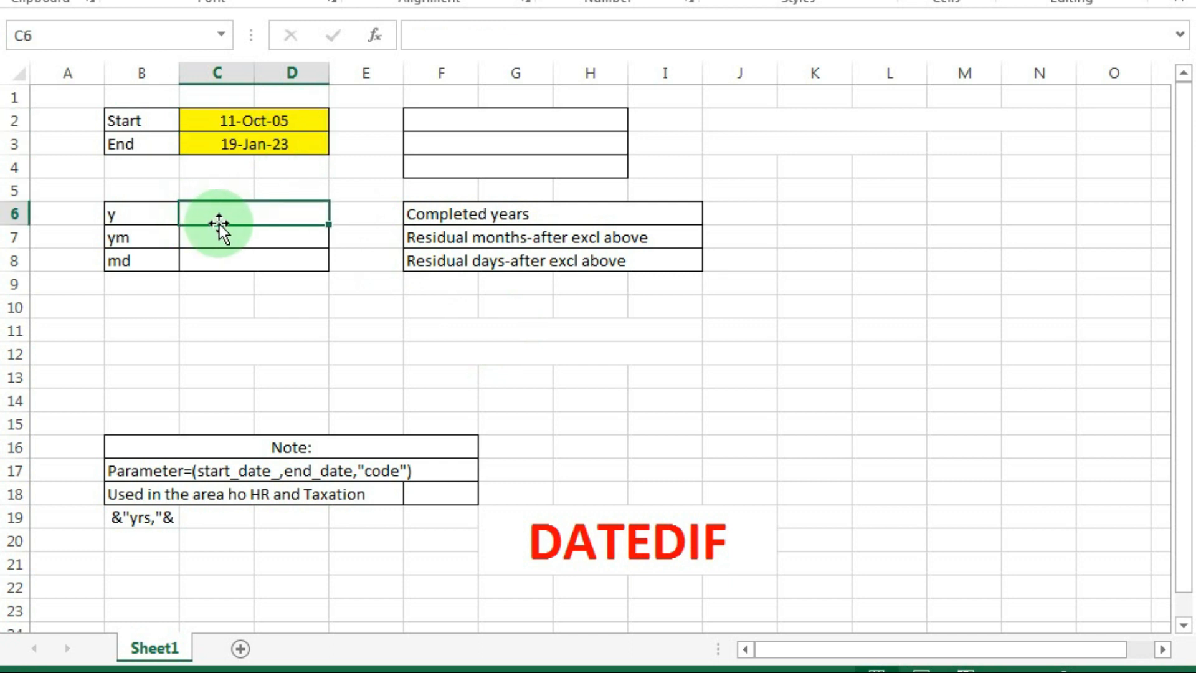
click(234, 237)
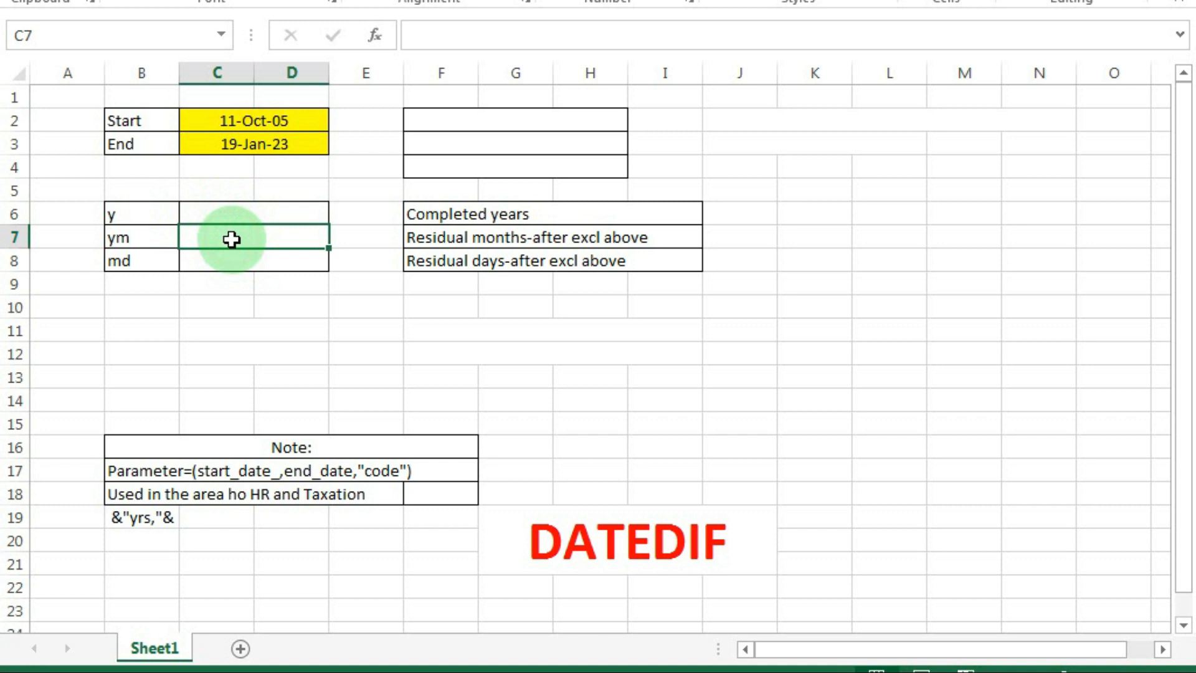
click(234, 255)
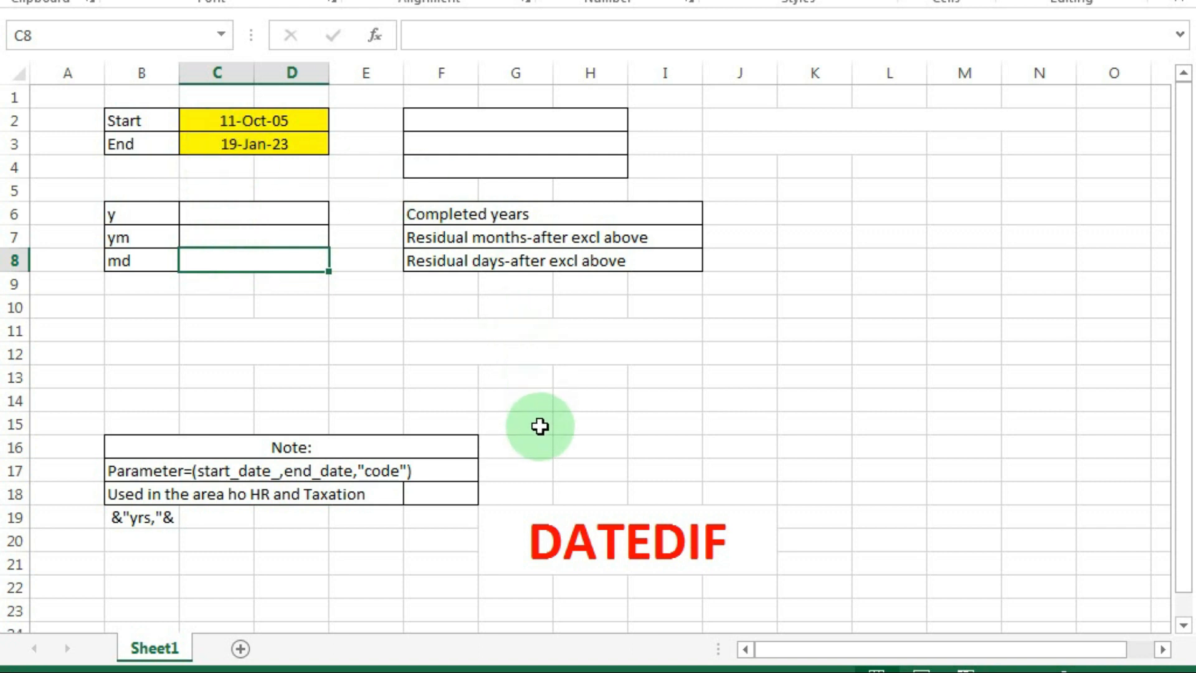
click(540, 537)
- Enter the formula =DATEDIF(C2,C3,"y") in cell F2 to calculate the completed years between the Start and End dates
click(516, 119)
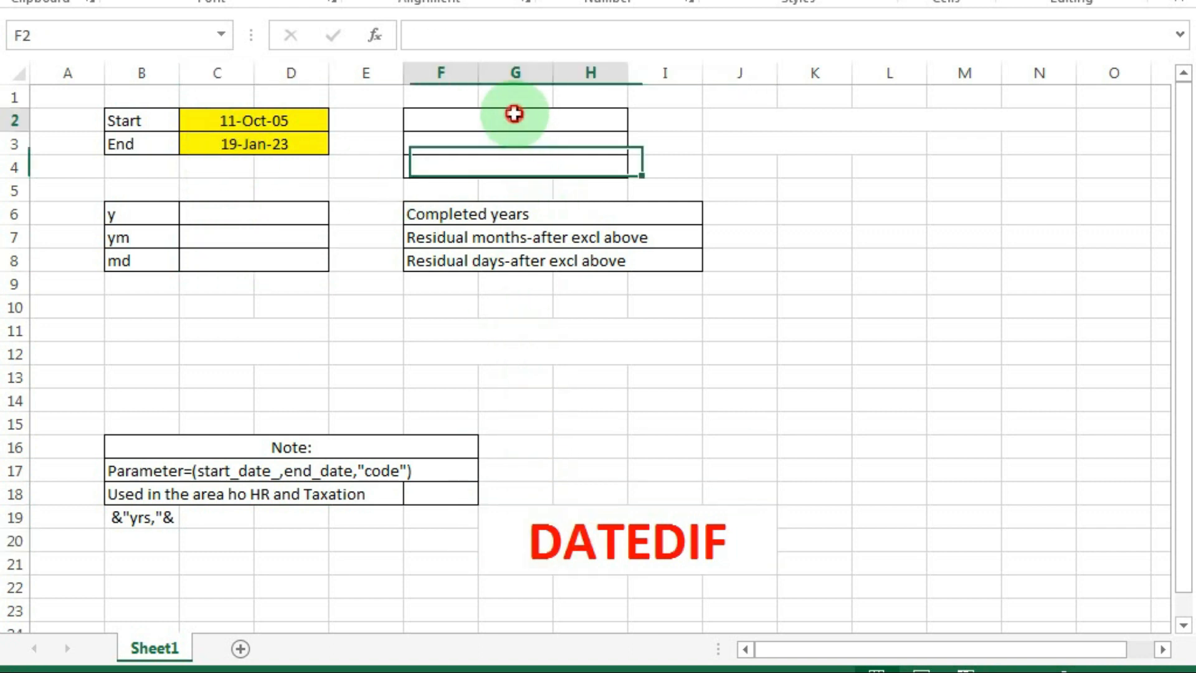
text(=datedif)
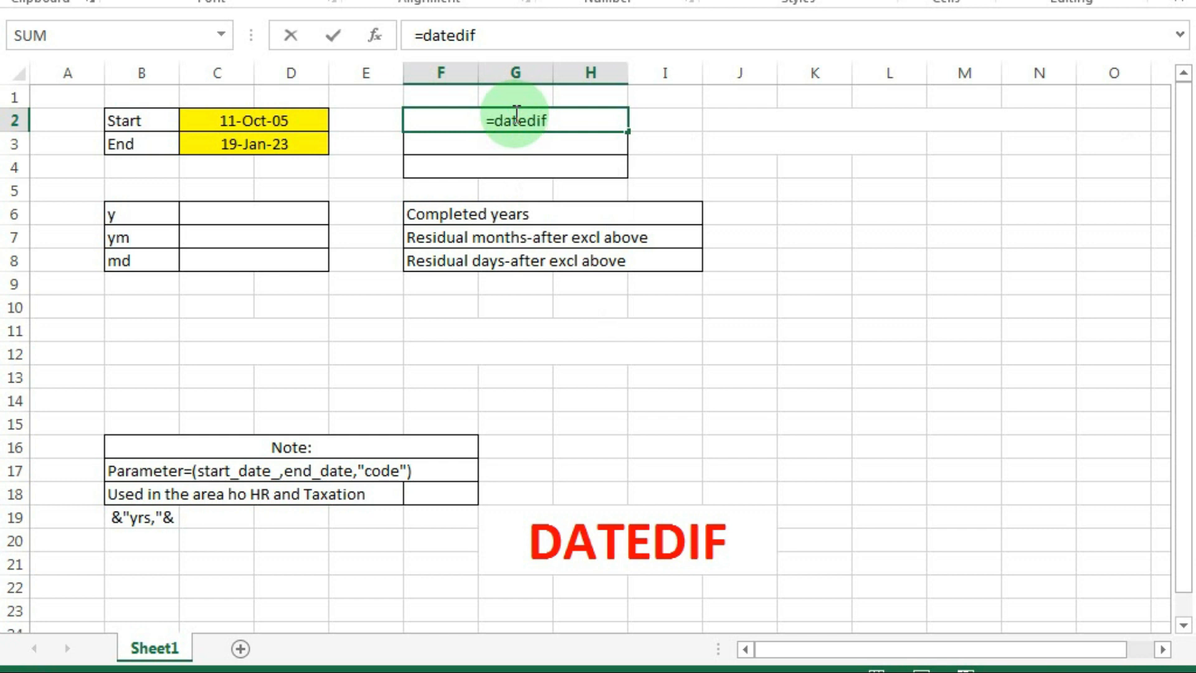
text(()
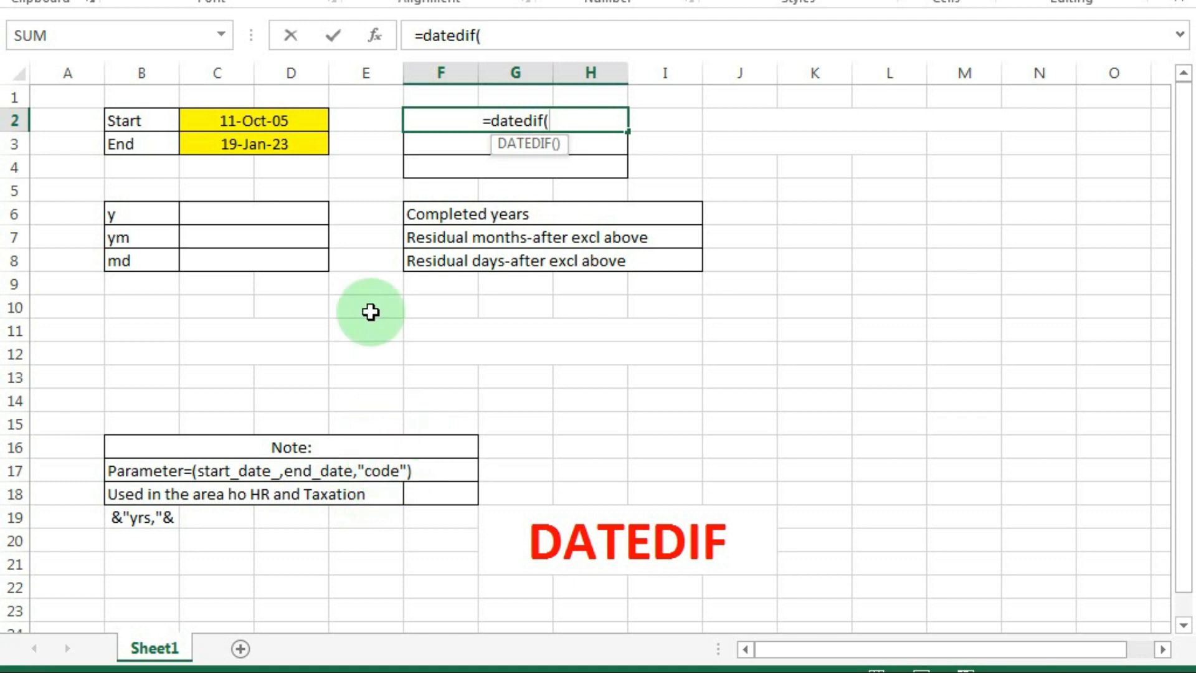
click(289, 119)
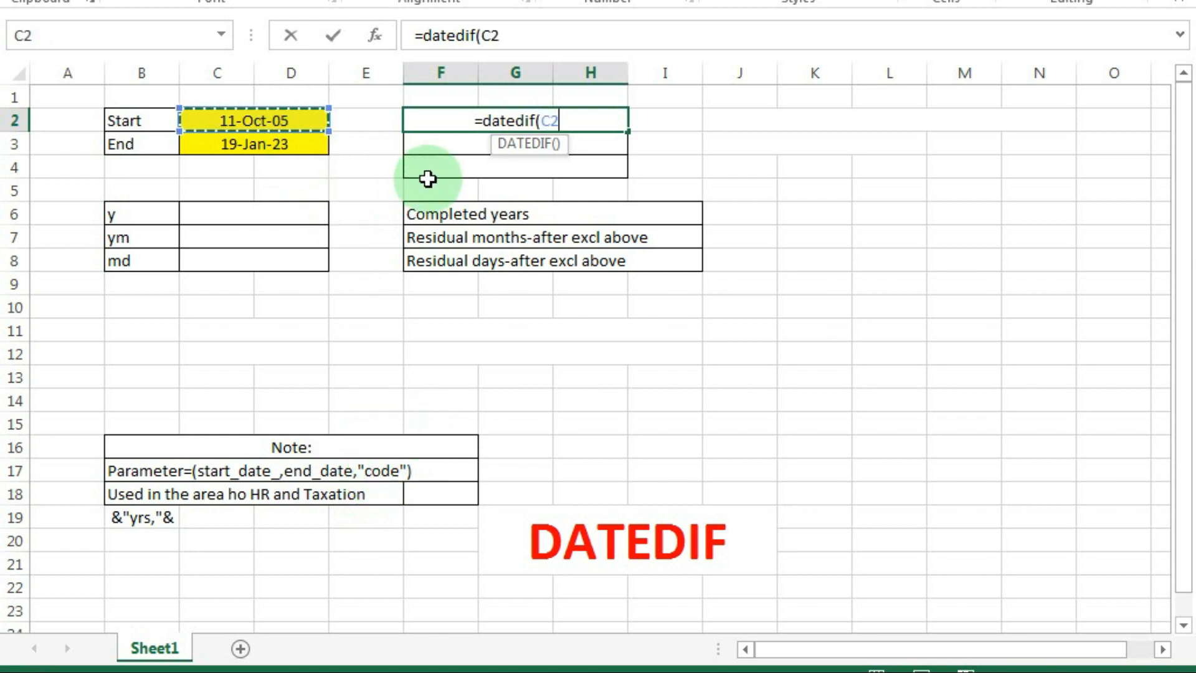
text(,)
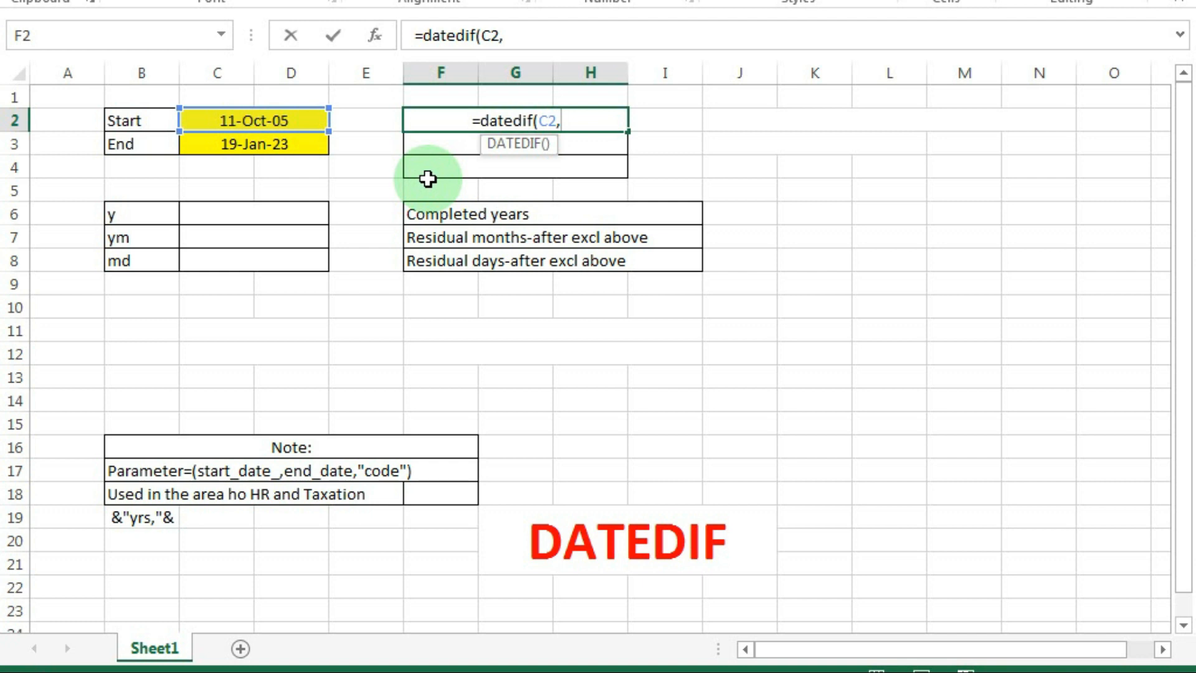
click(299, 148)
text(,)
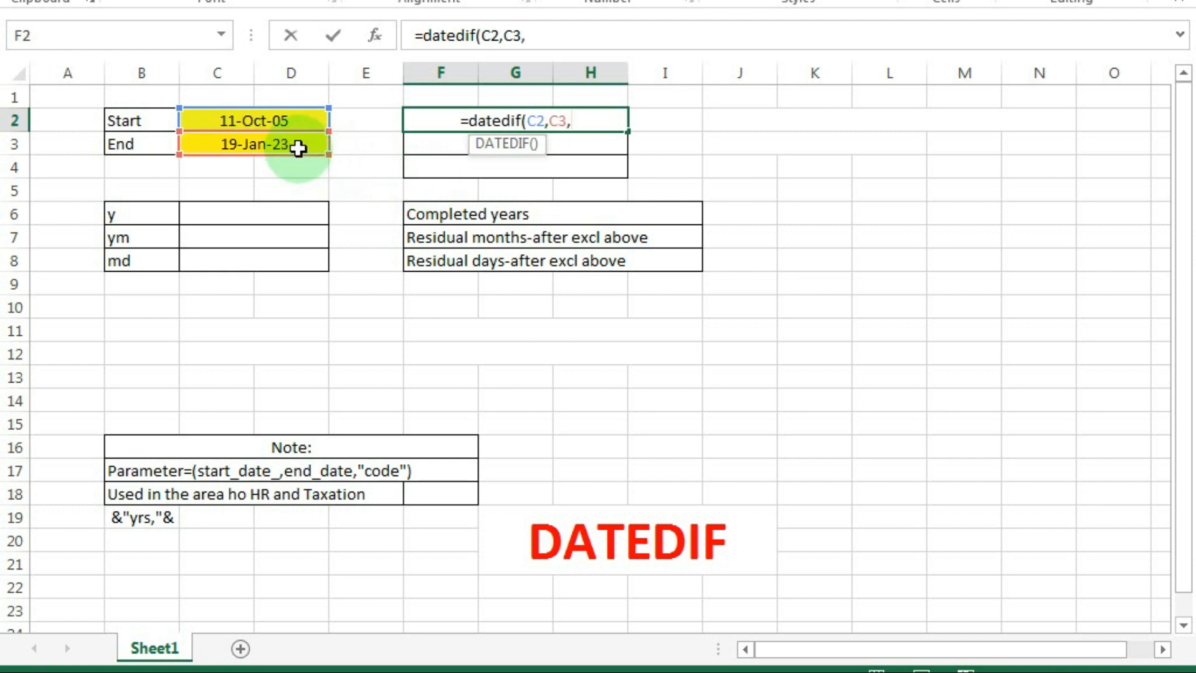
text("")
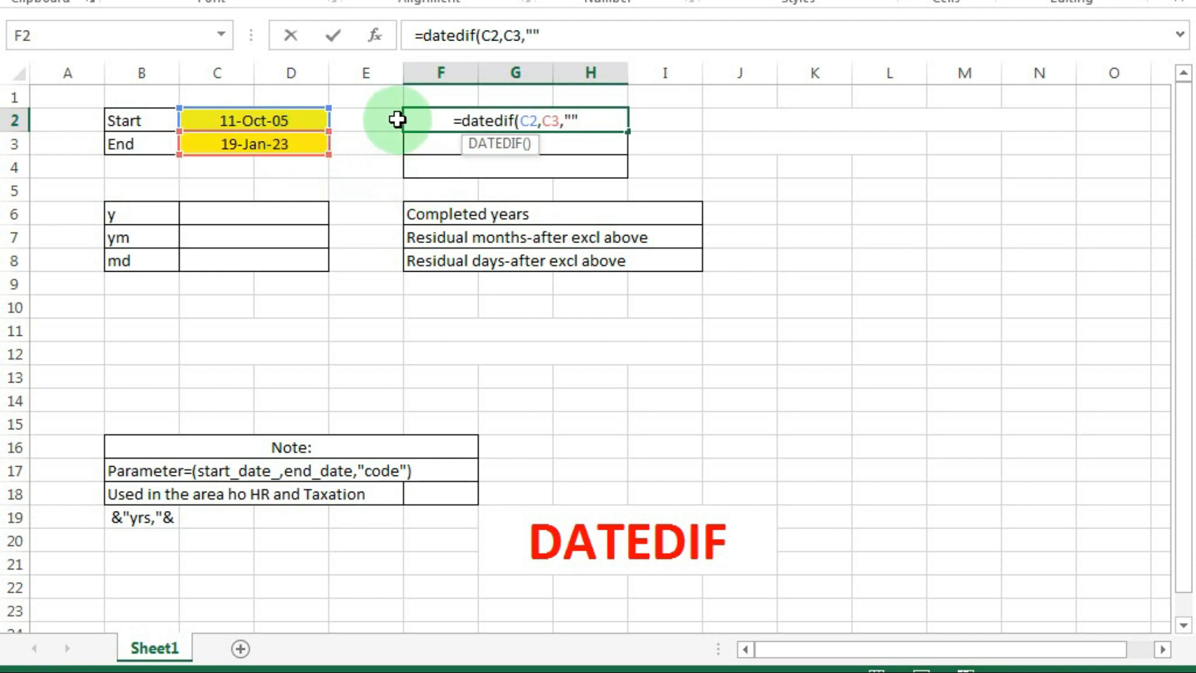
click(569, 119)
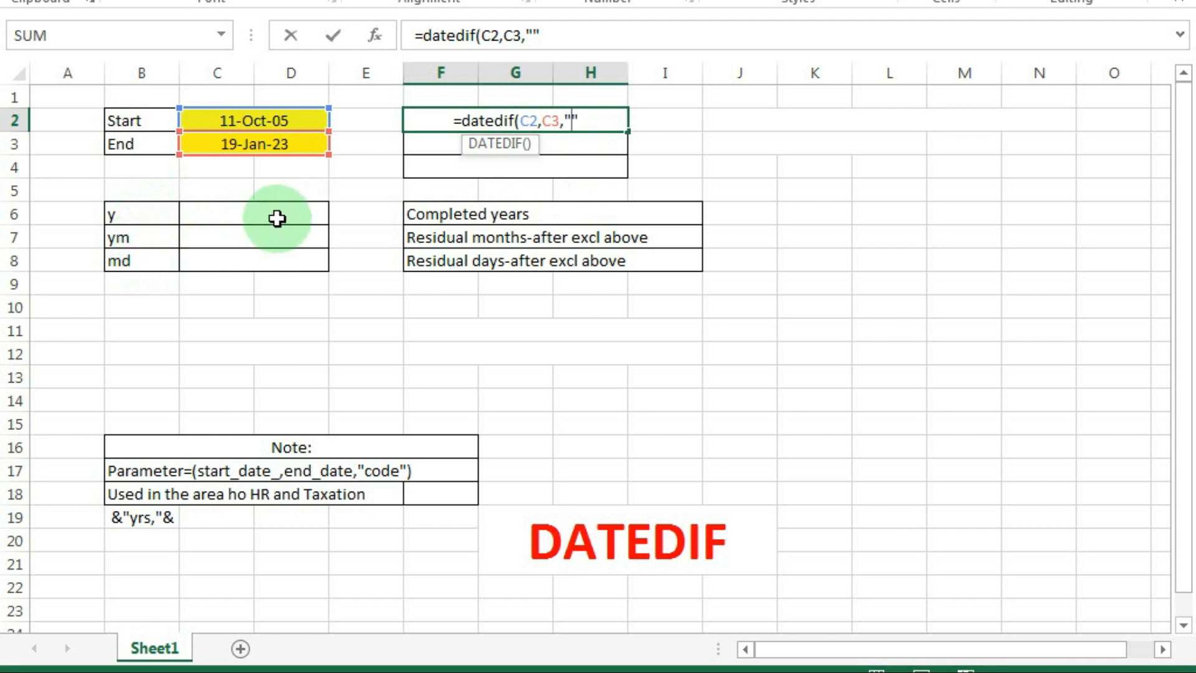
text(y)
click(584, 116)
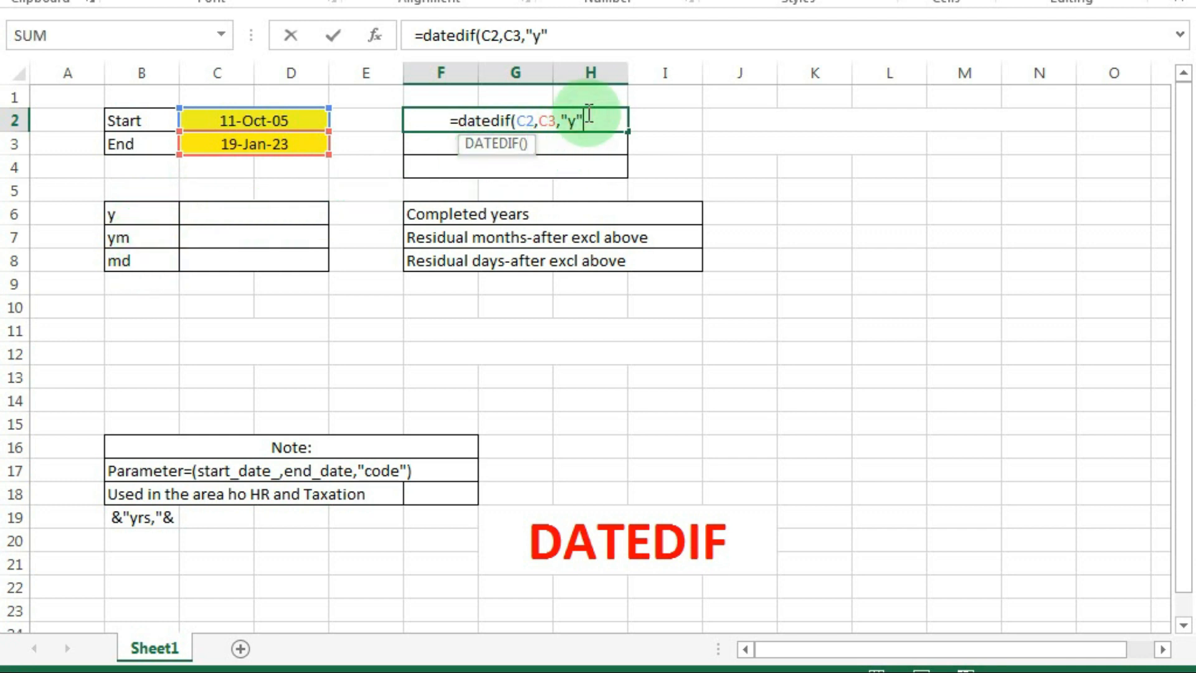
text())
key(Return)
- Copy the DATEDIF formula text from F2 into F3 and change its code to "ym" for the residual months
click(559, 123)
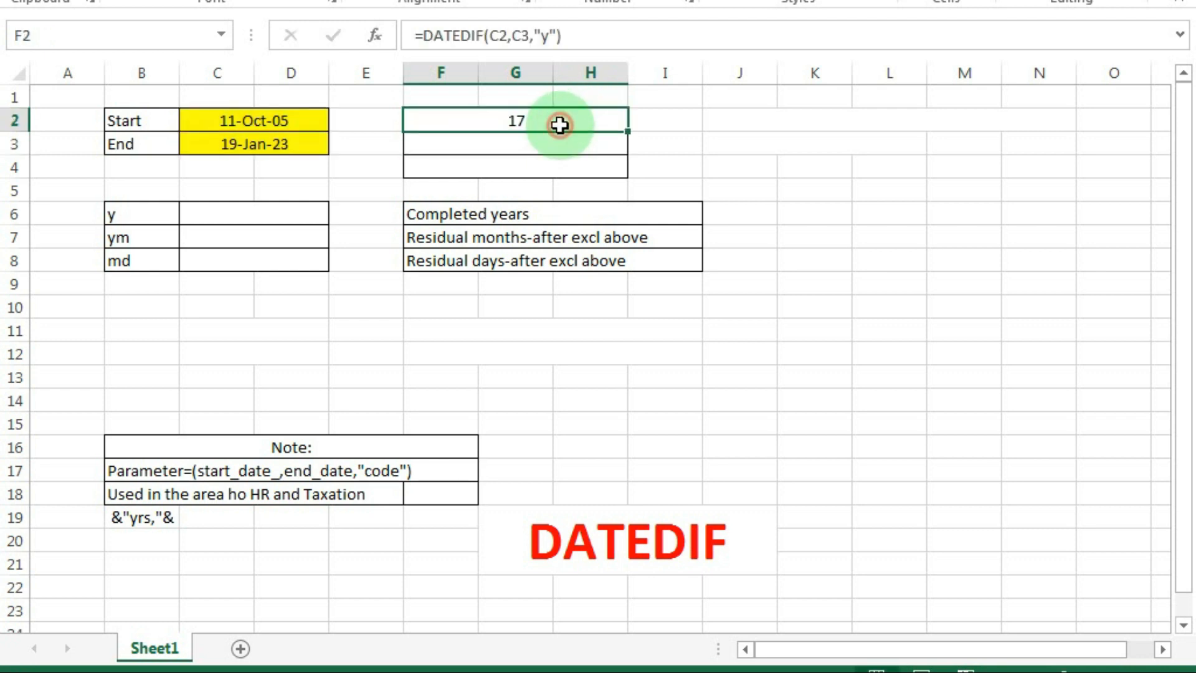
double_click(559, 124)
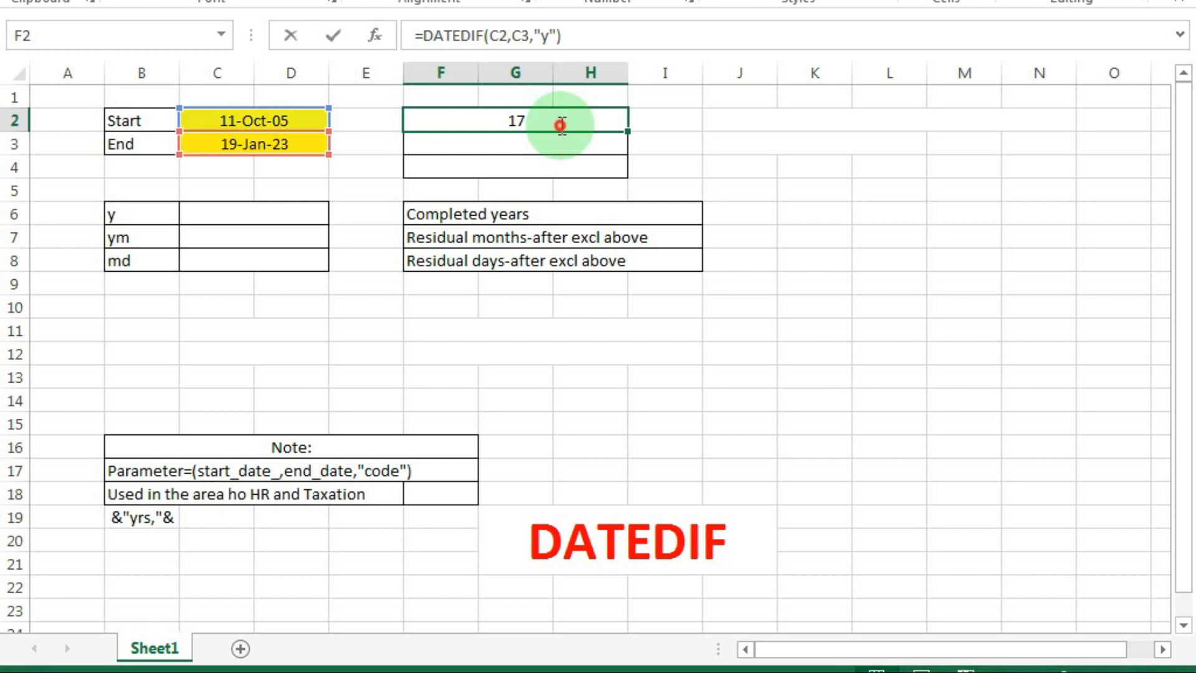
drag(589, 121, 441, 114)
key(ctrl+c)
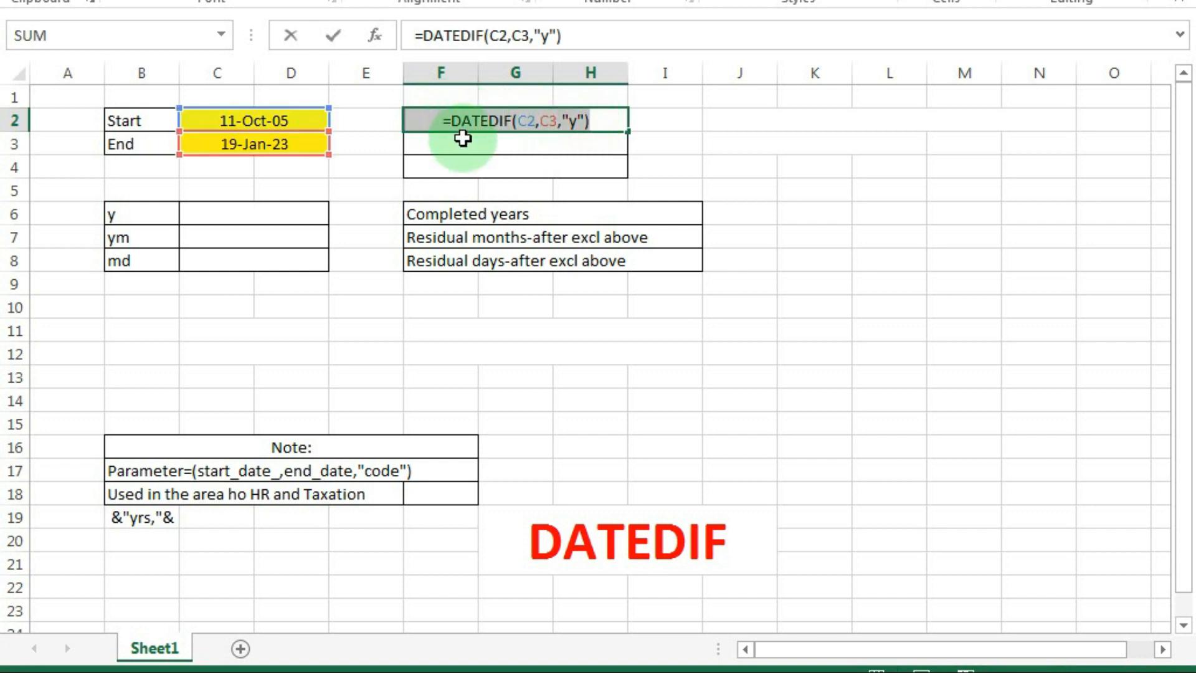
key(ctrl+Return)
double_click(526, 142)
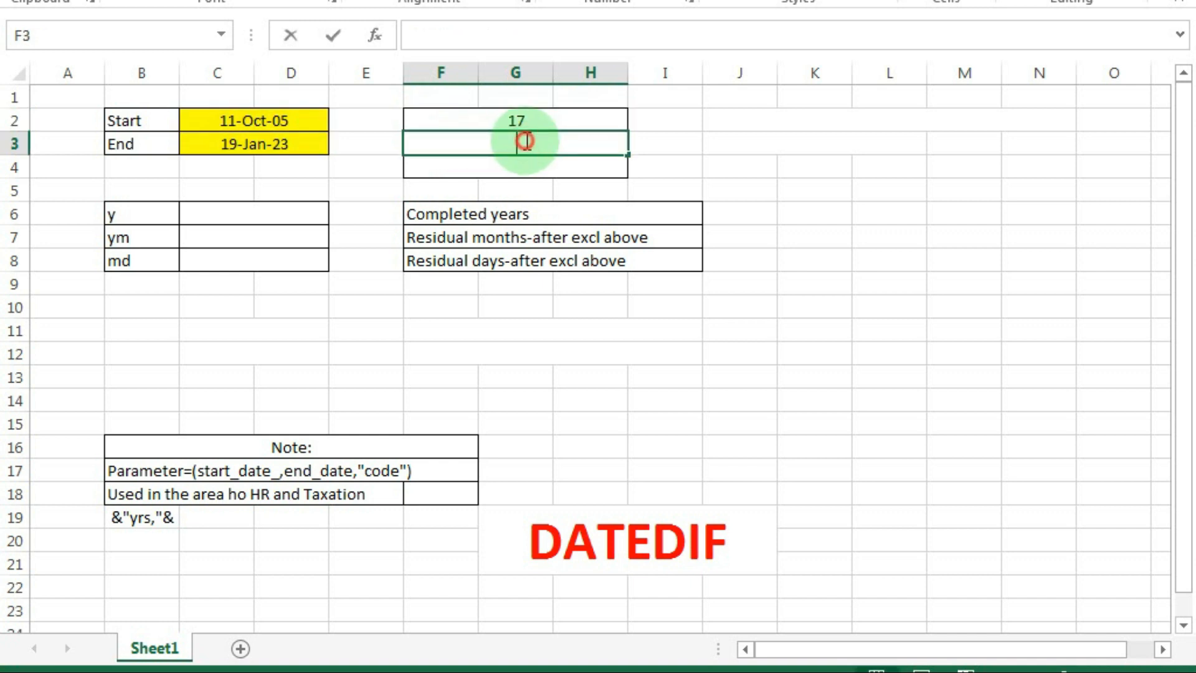
key(ctrl+v)
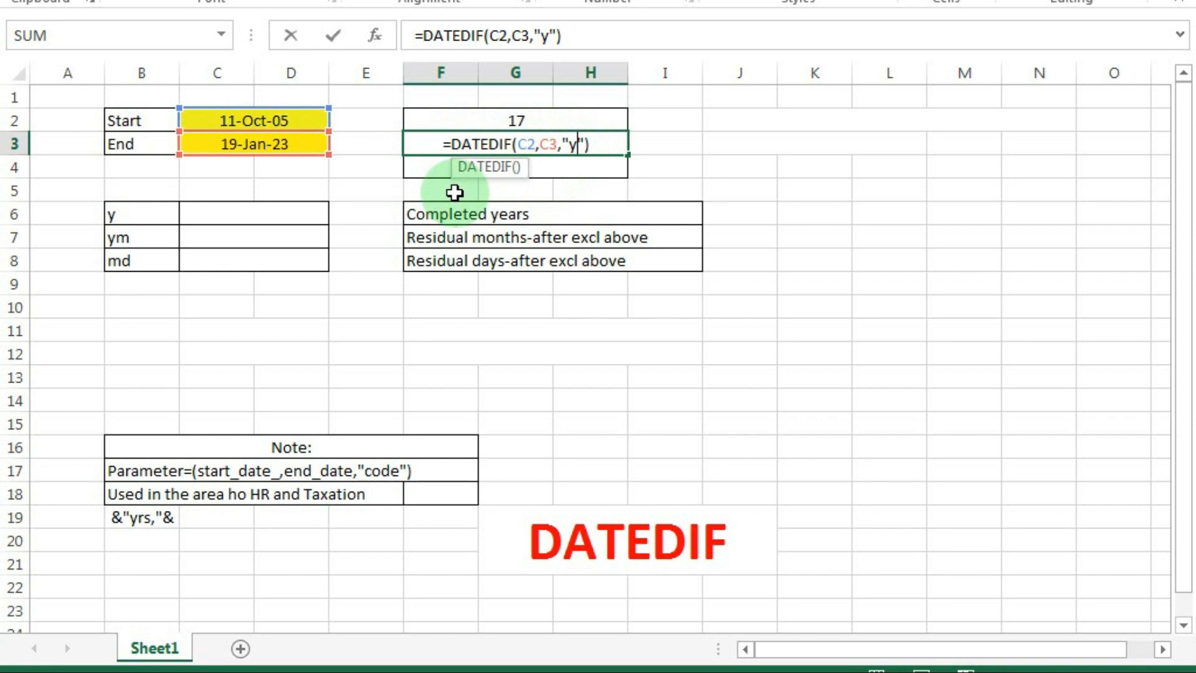
text(m)
key(Return)
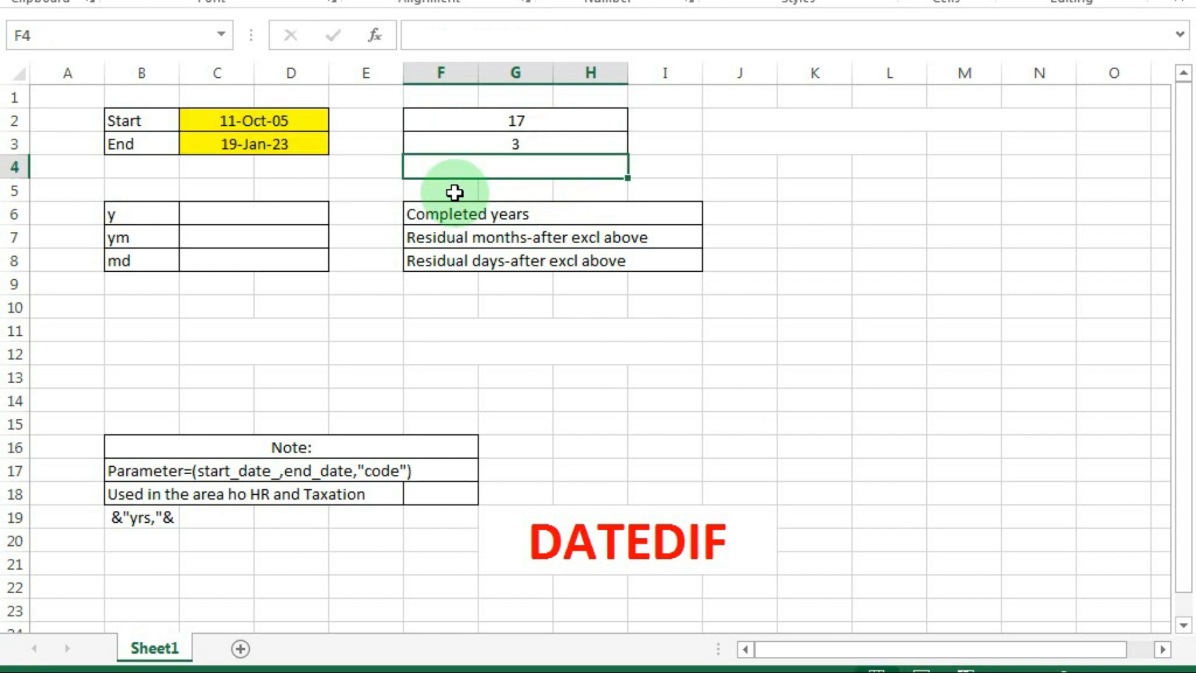
click(513, 143)
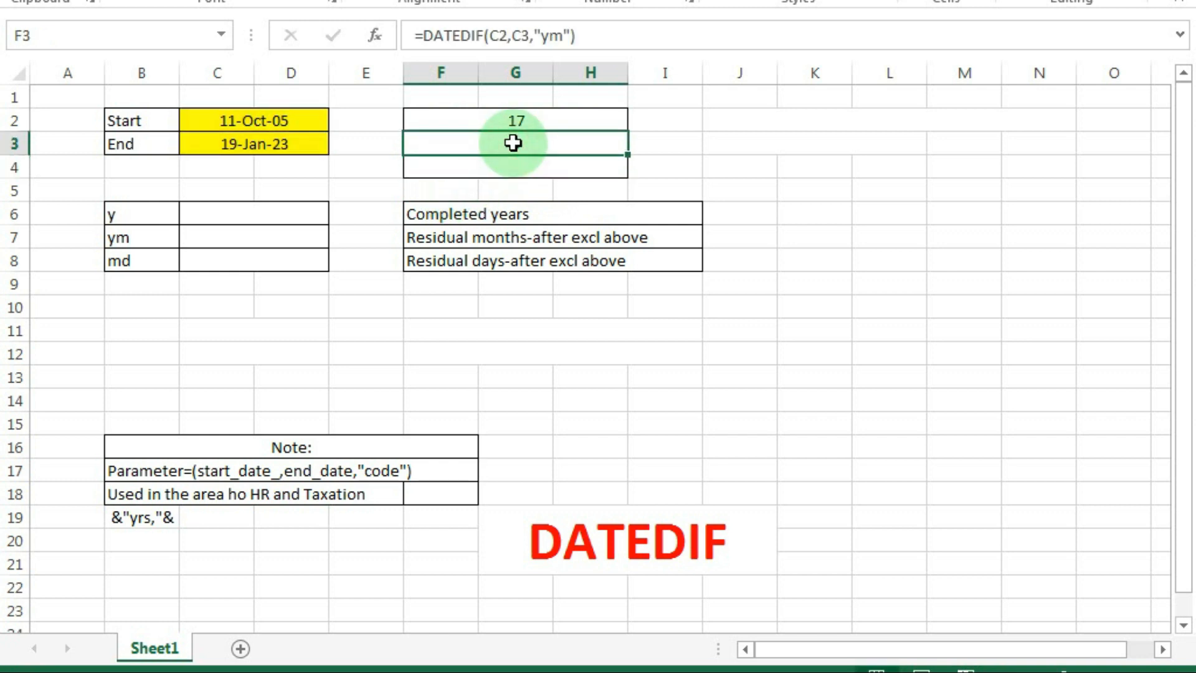
click(526, 116)
click(528, 144)
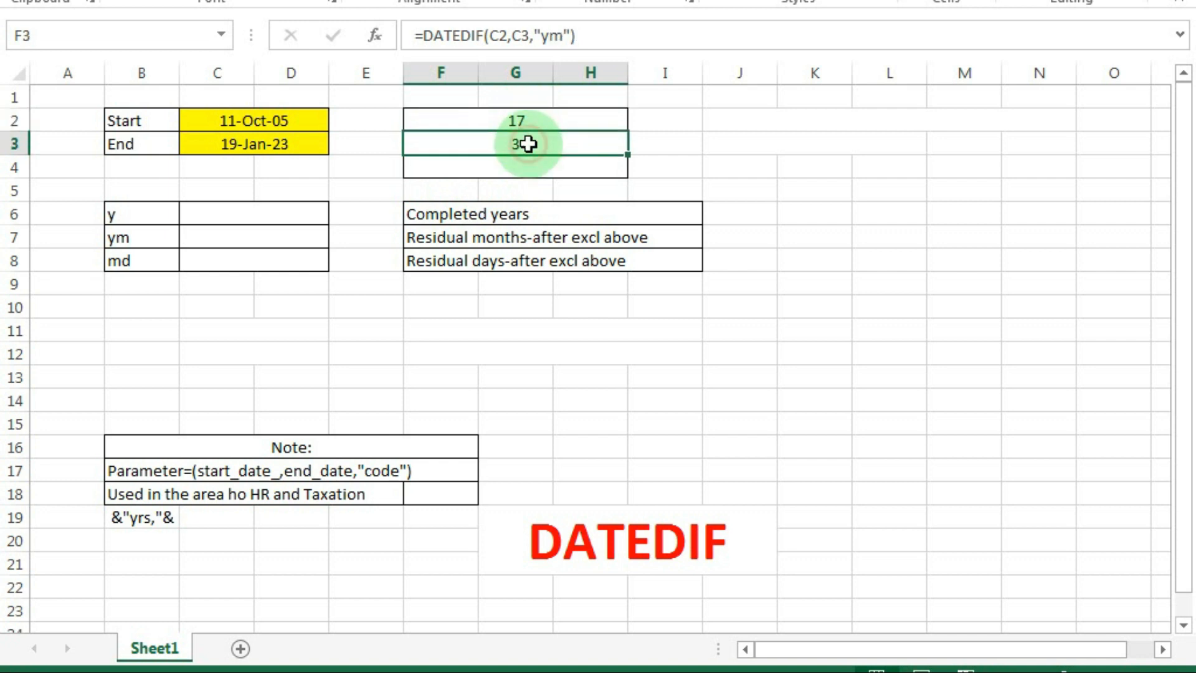
- Paste the copied DATEDIF formula into F4 and replace its code with "md" for the residual days
click(531, 166)
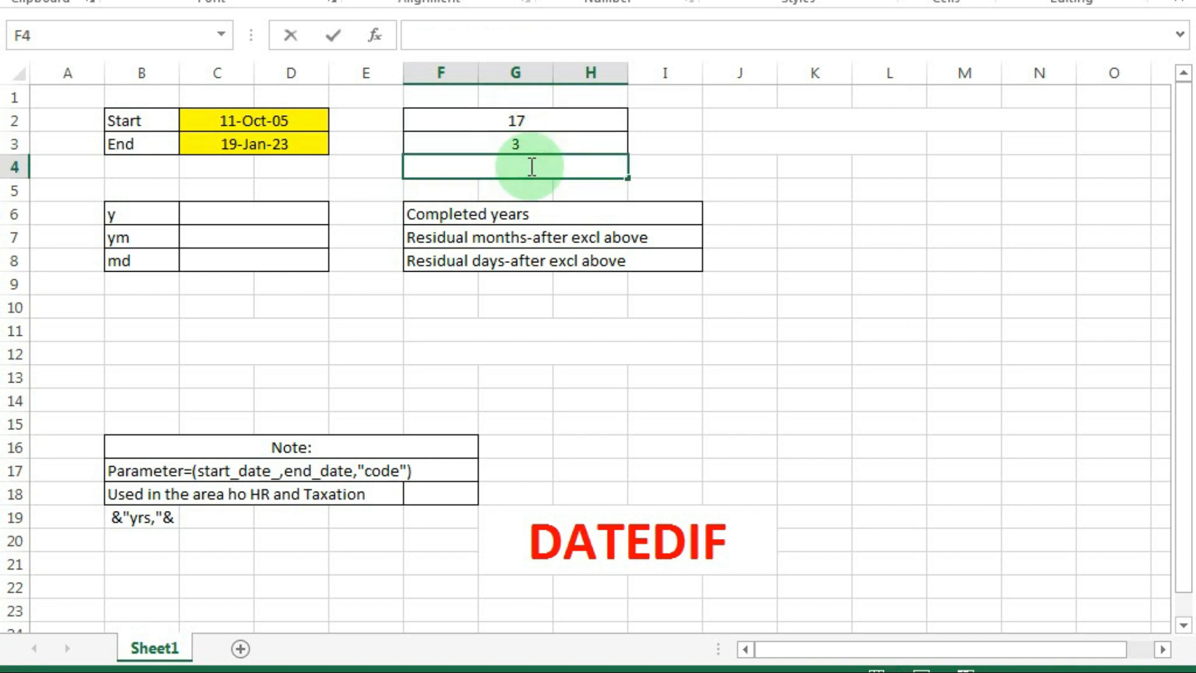
text(=DATEDIF(C2,C3,"y"))
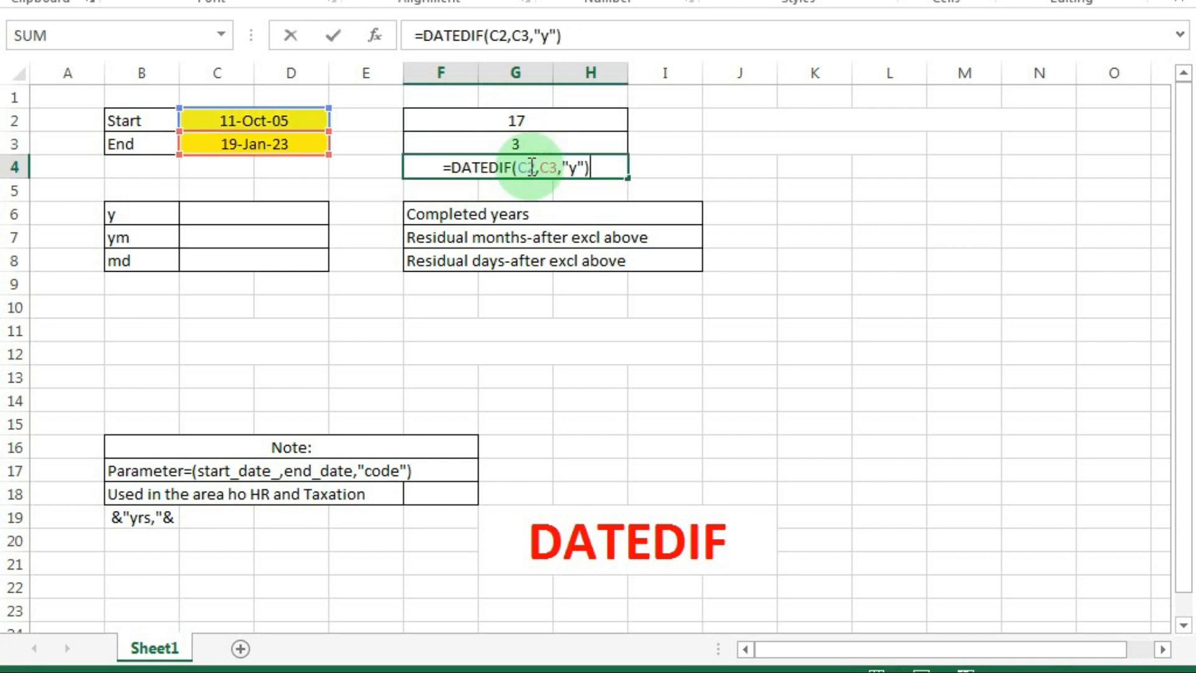
click(572, 167)
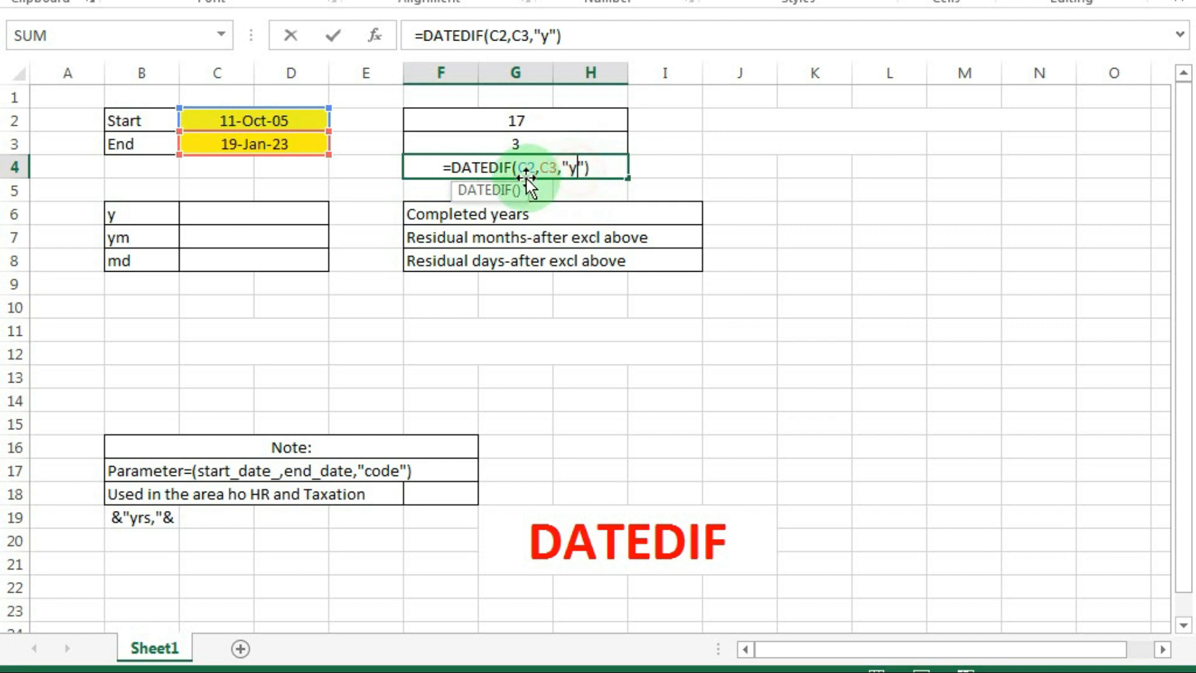
key(BackSpace)
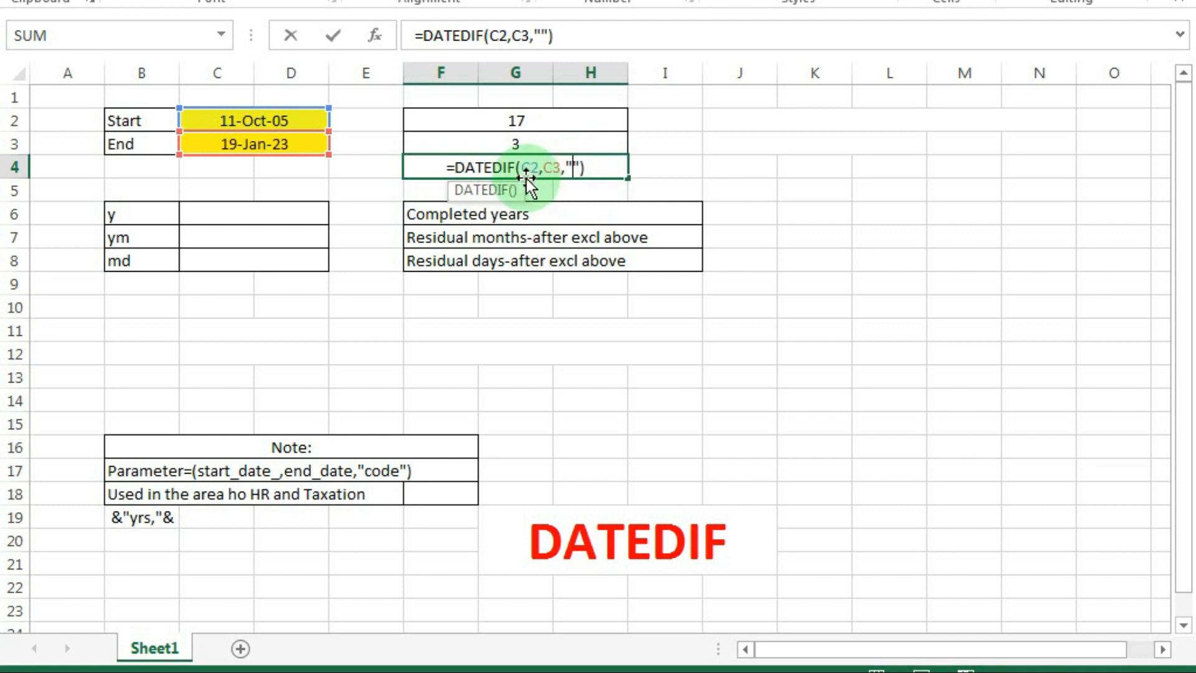
text(md)
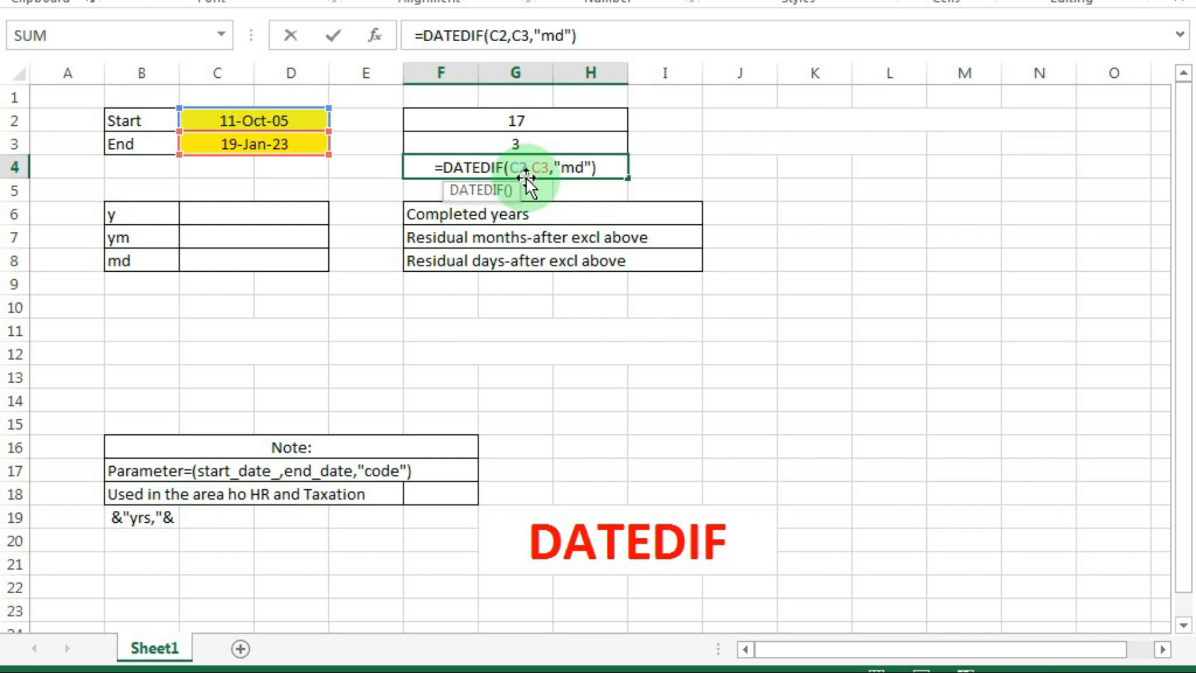
key(Return)
click(615, 168)
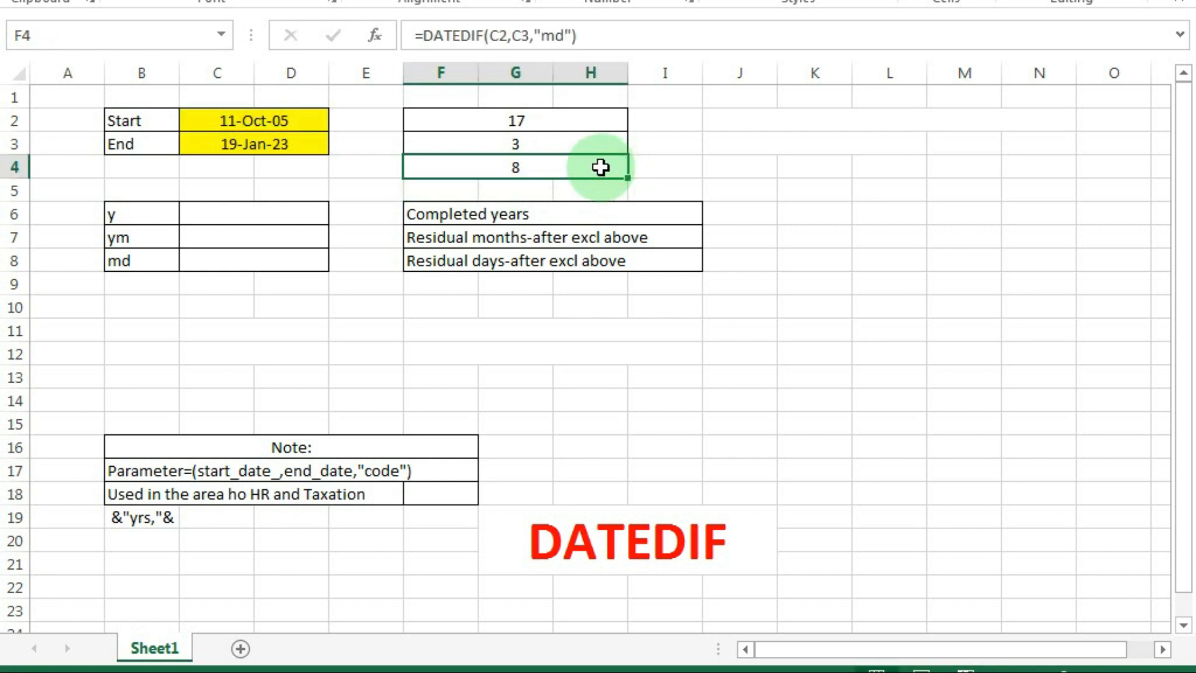
click(458, 125)
click(475, 143)
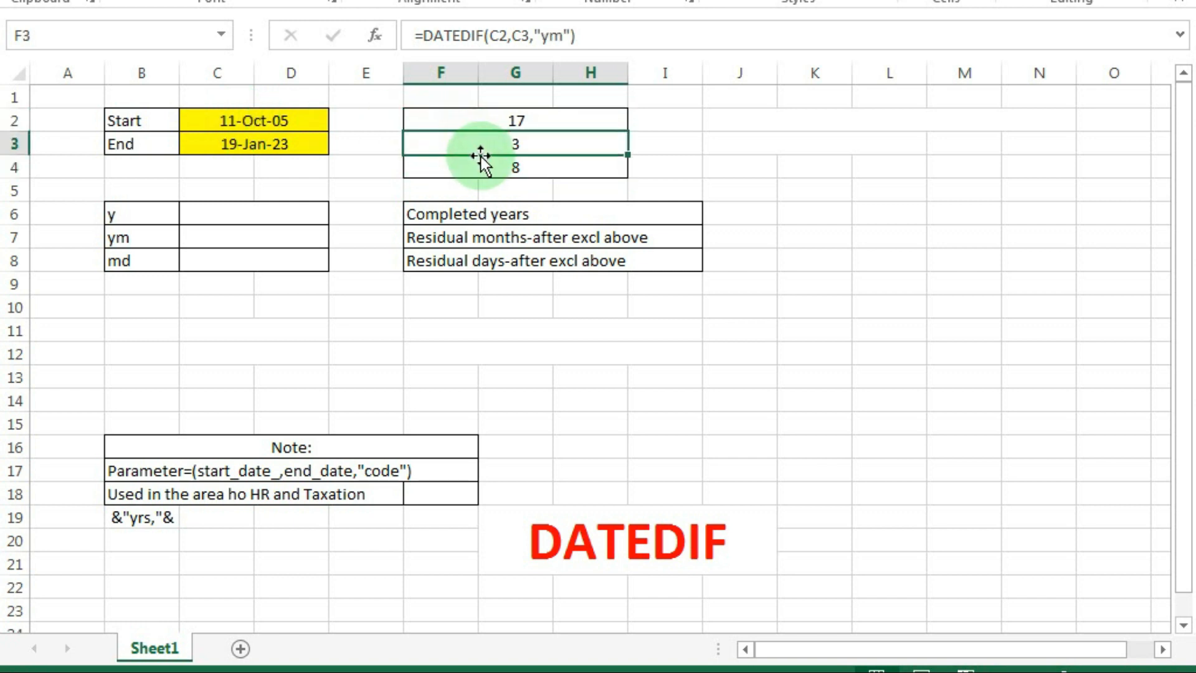
click(484, 170)
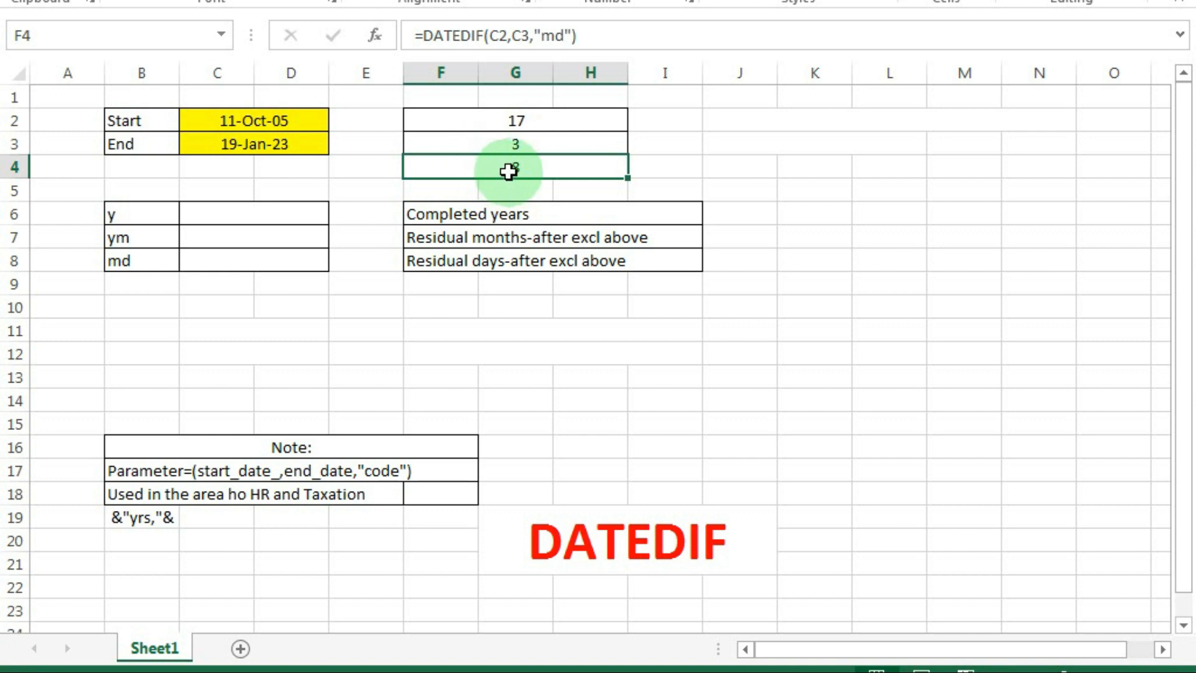
drag(537, 121, 539, 165)
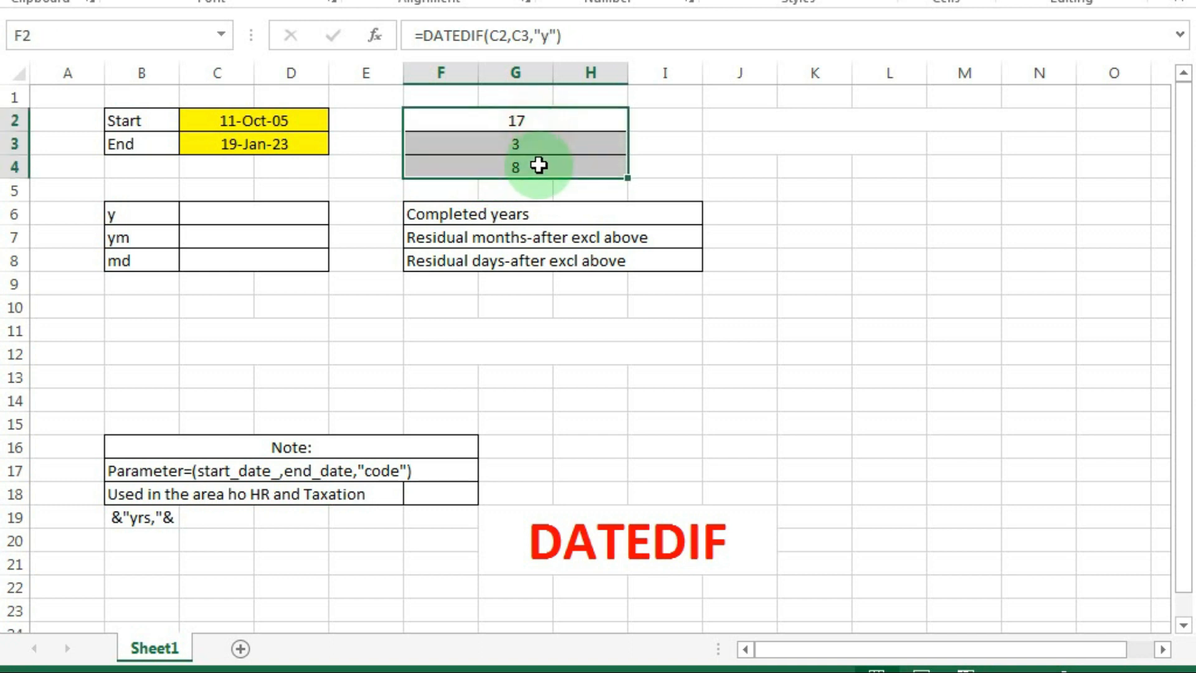
- Review the Start and End dates, the DATEDIF results in F2:F4, and the notes in B17 and B19
click(283, 125)
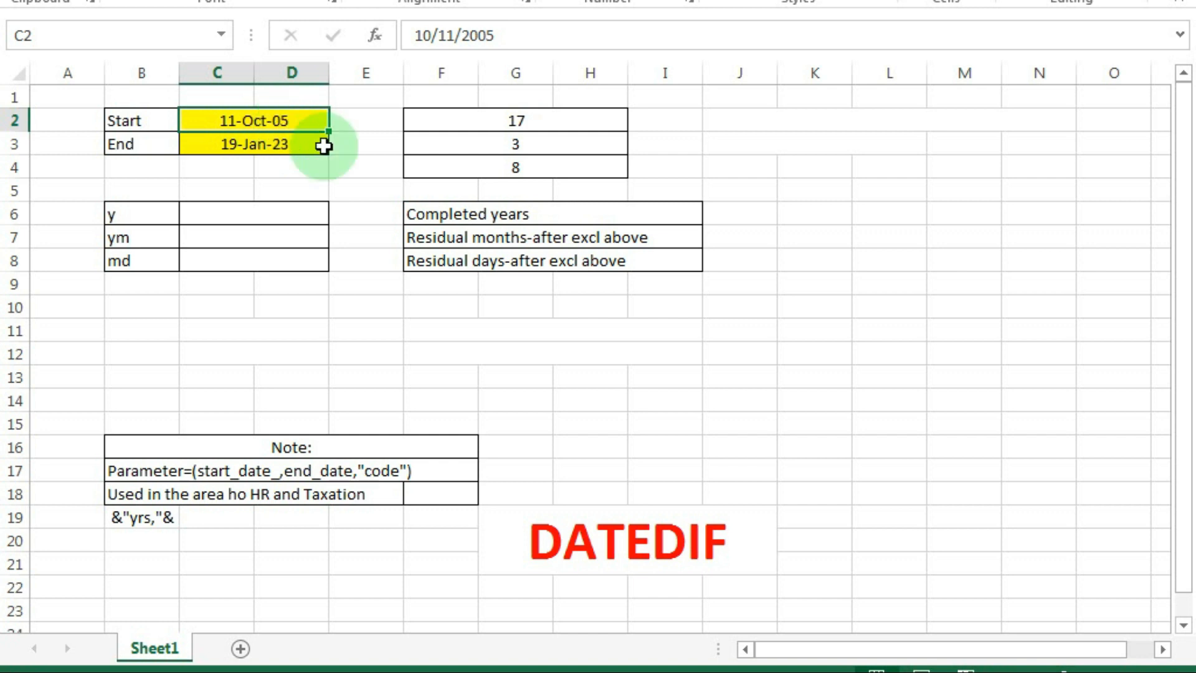
click(490, 125)
drag(493, 131, 494, 160)
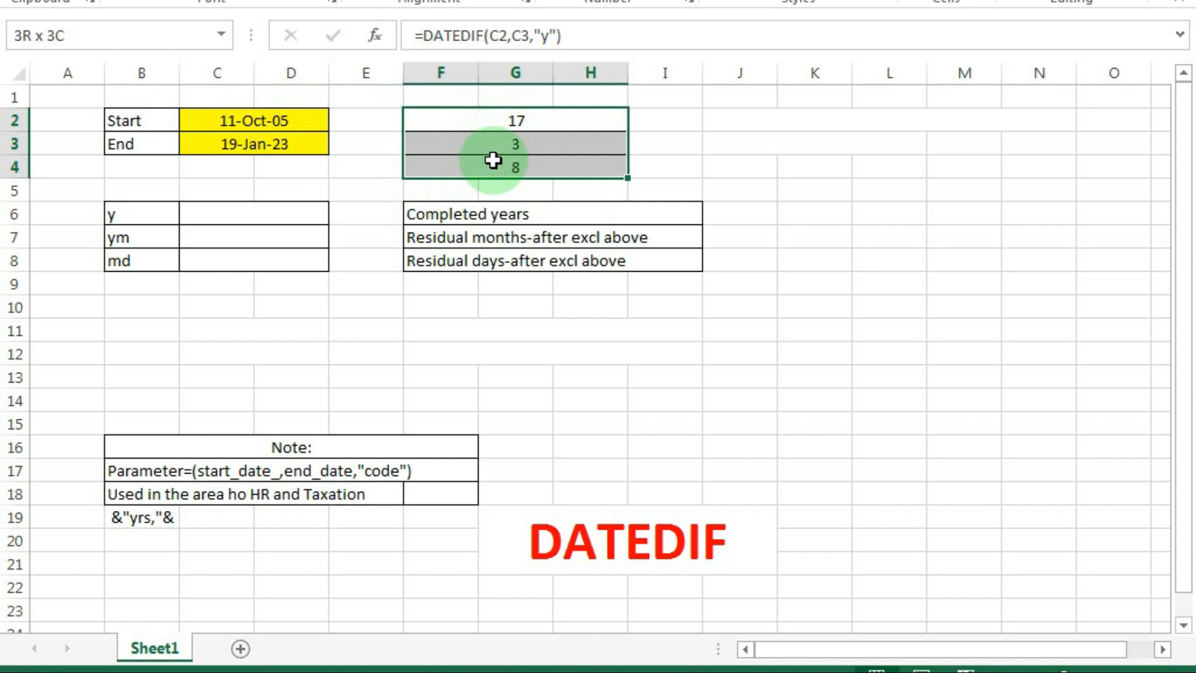
click(708, 123)
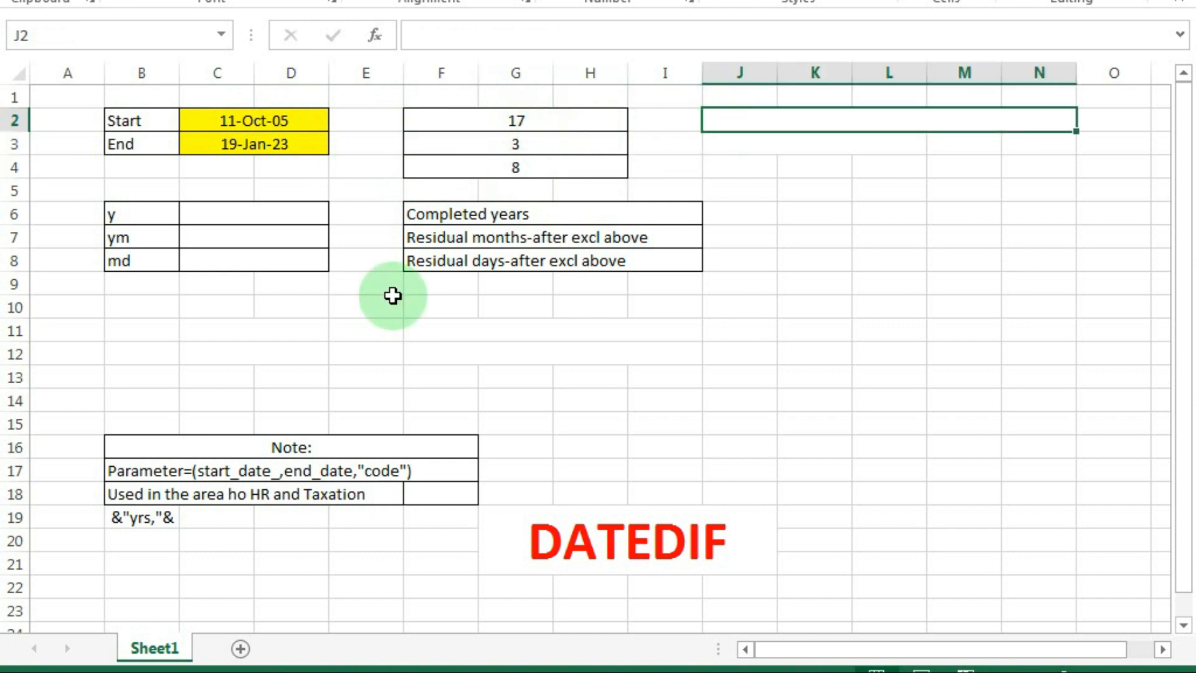
click(148, 519)
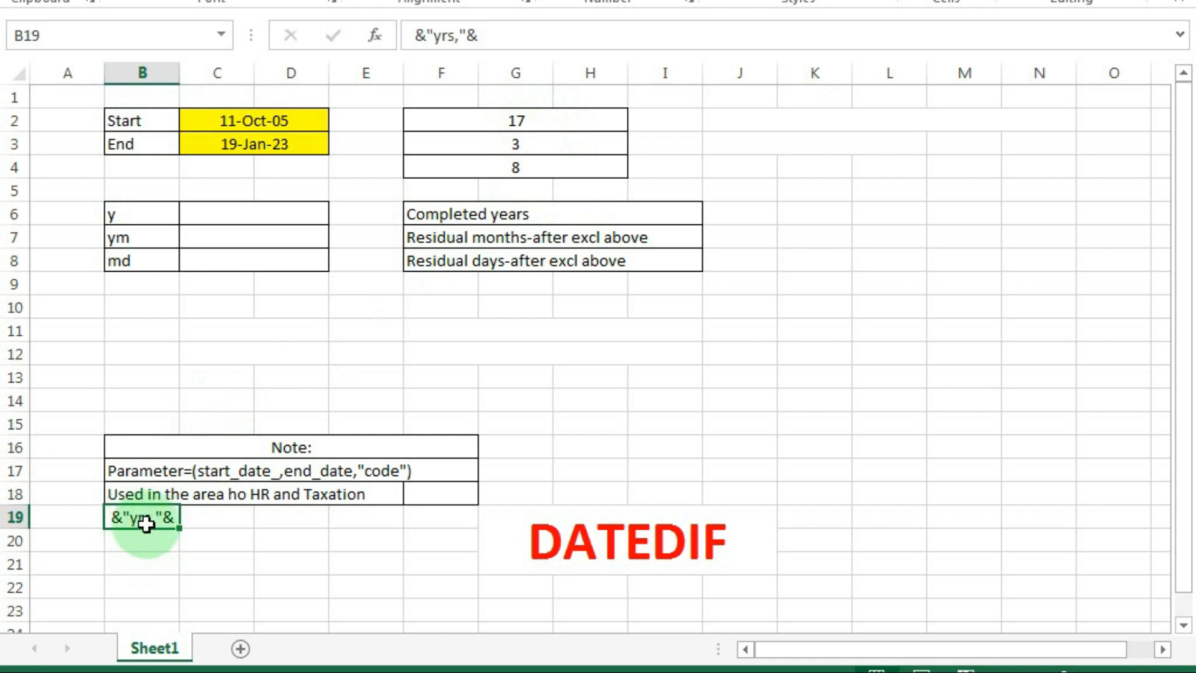
click(244, 468)
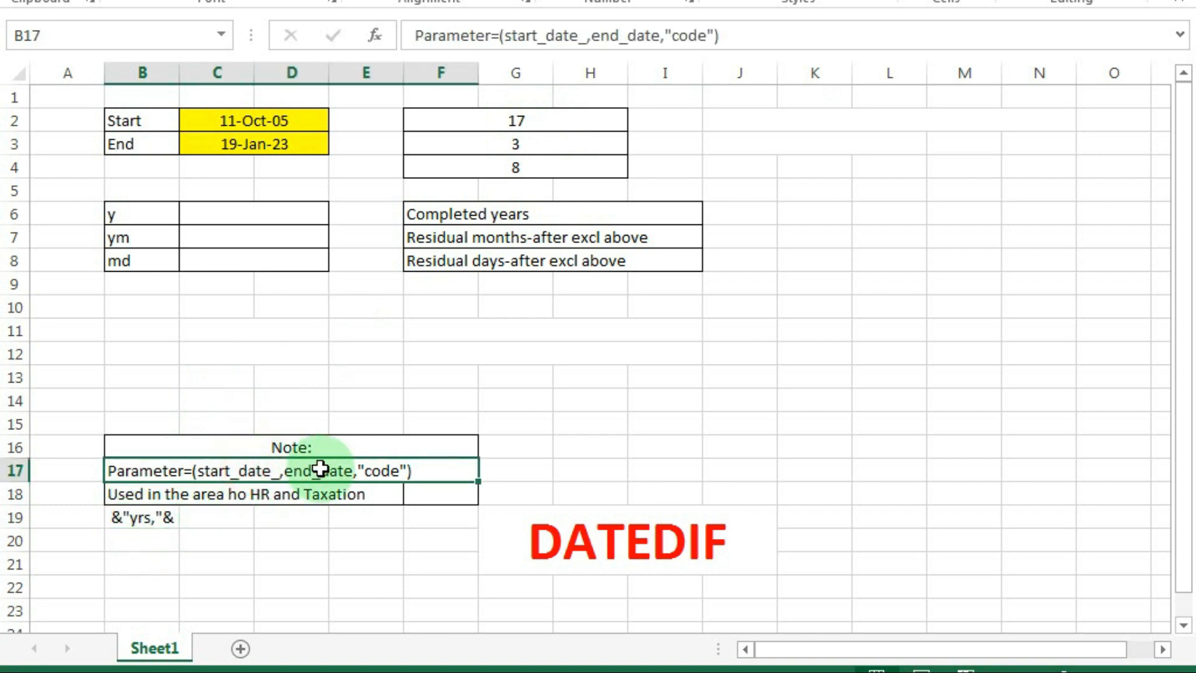
click(134, 517)
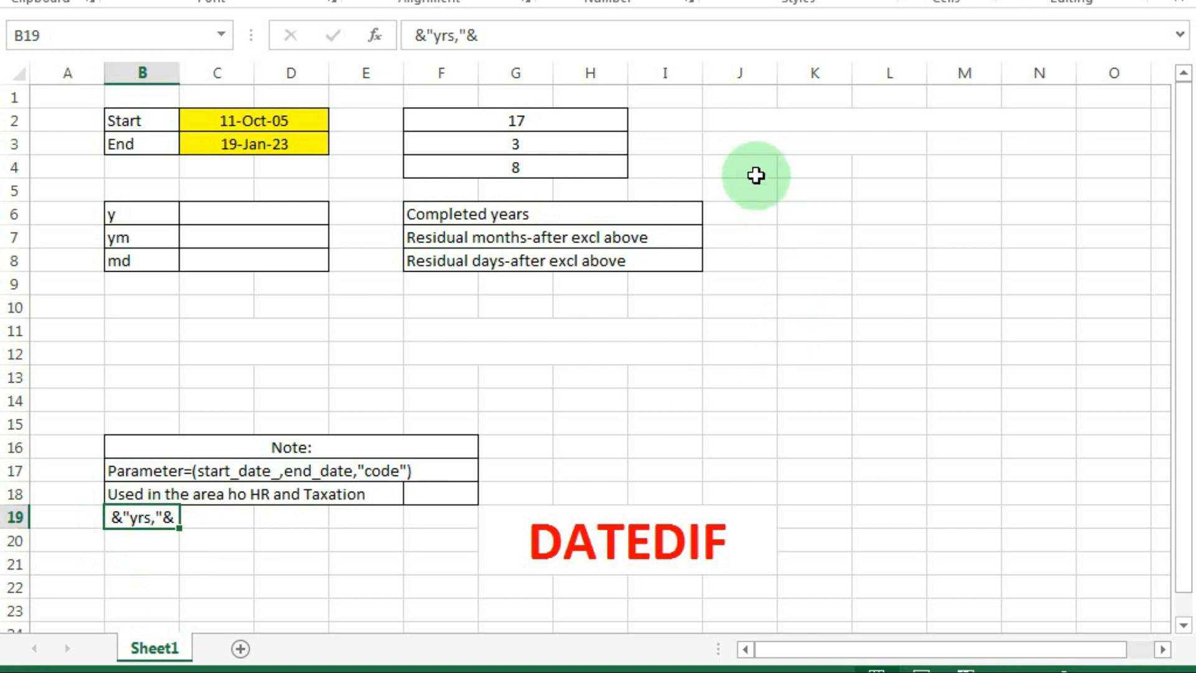
- Begin a DATEDIF formula in cell J2 with C2 as the start date and C3 as the end date
click(753, 129)
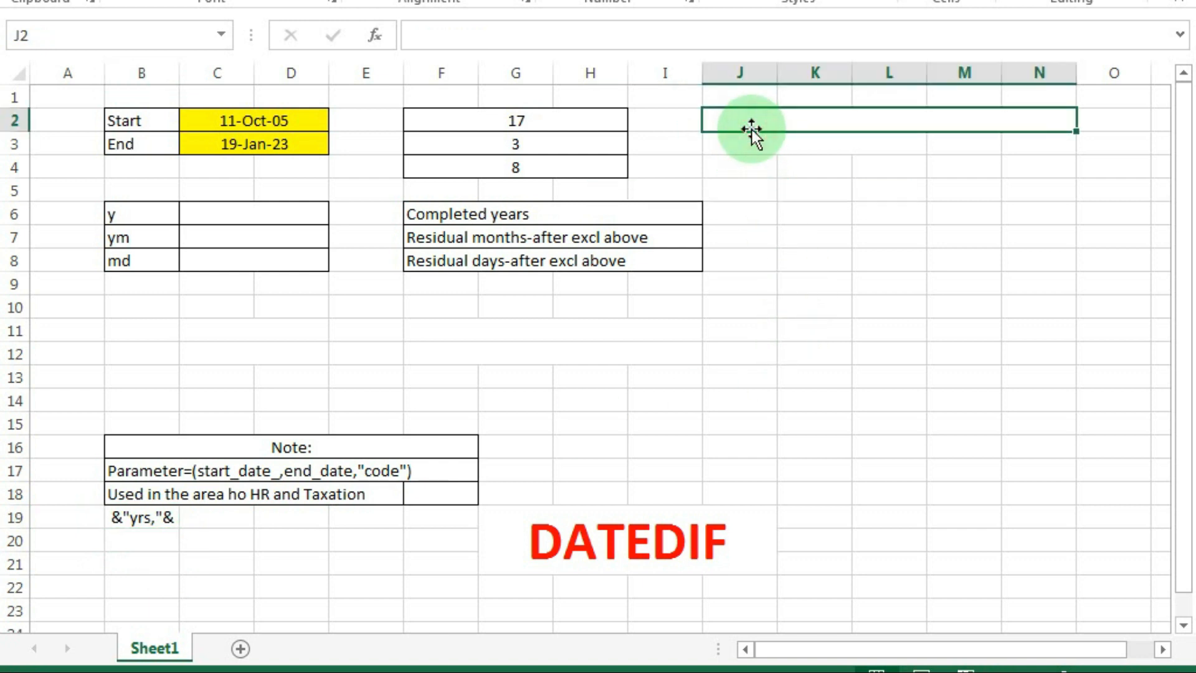
double_click(765, 123)
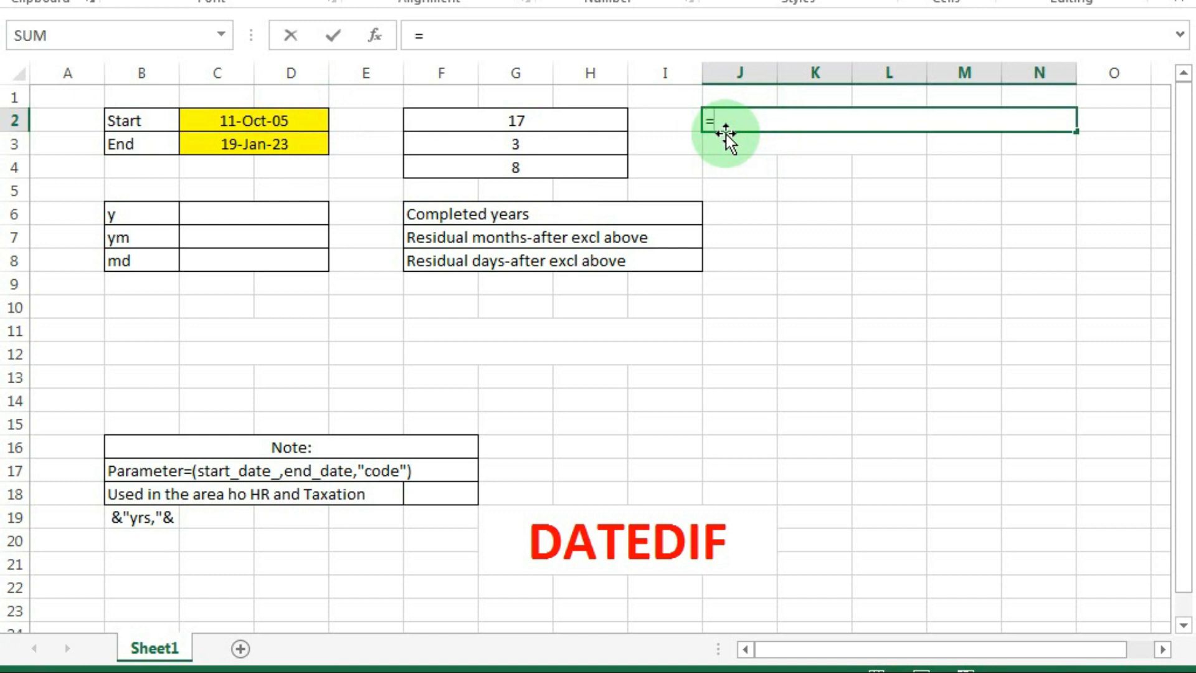
text(=date)
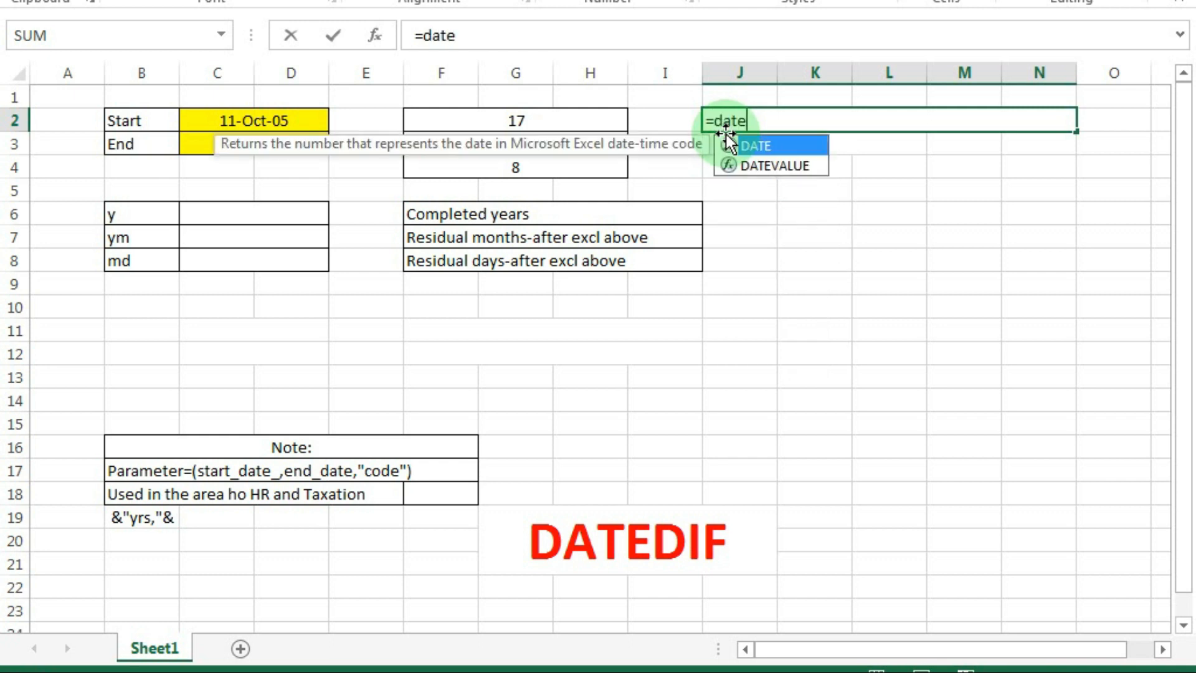
text(dif()
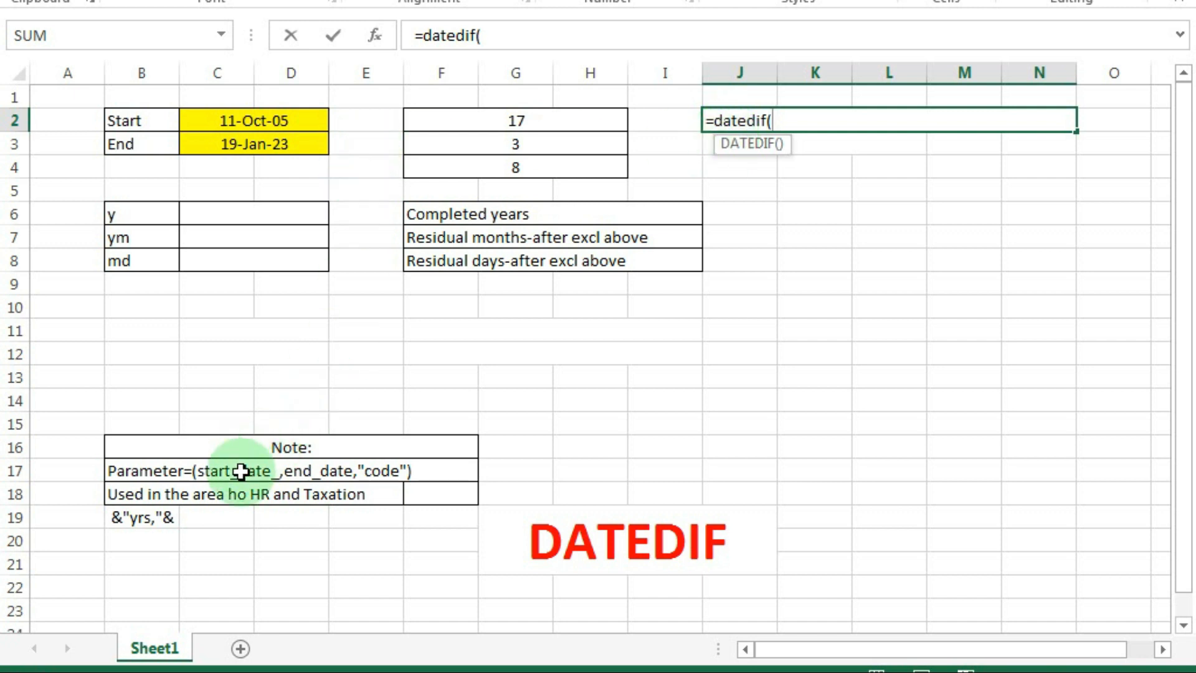
click(275, 121)
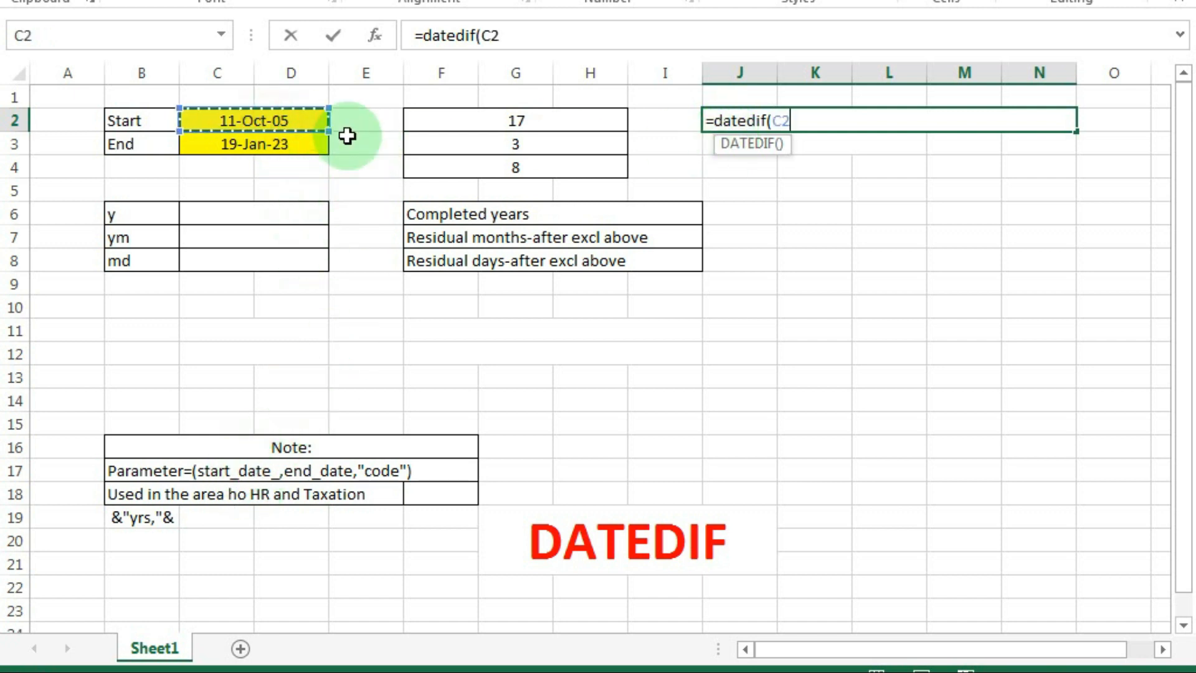
text(,)
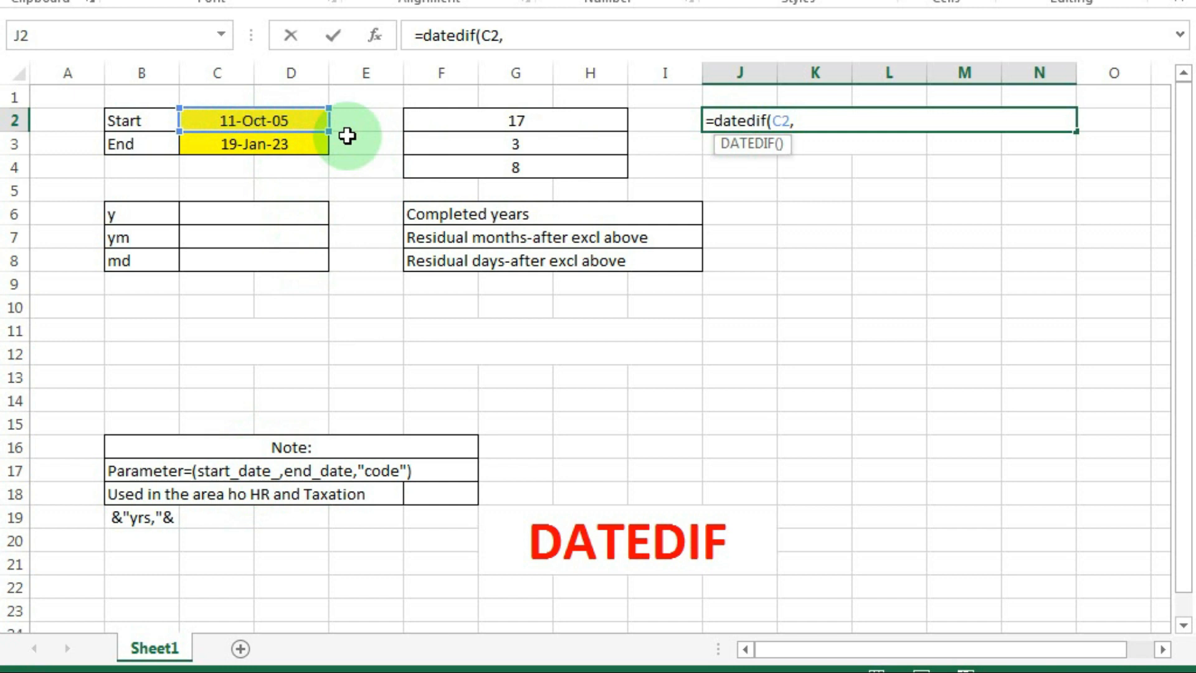
click(285, 149)
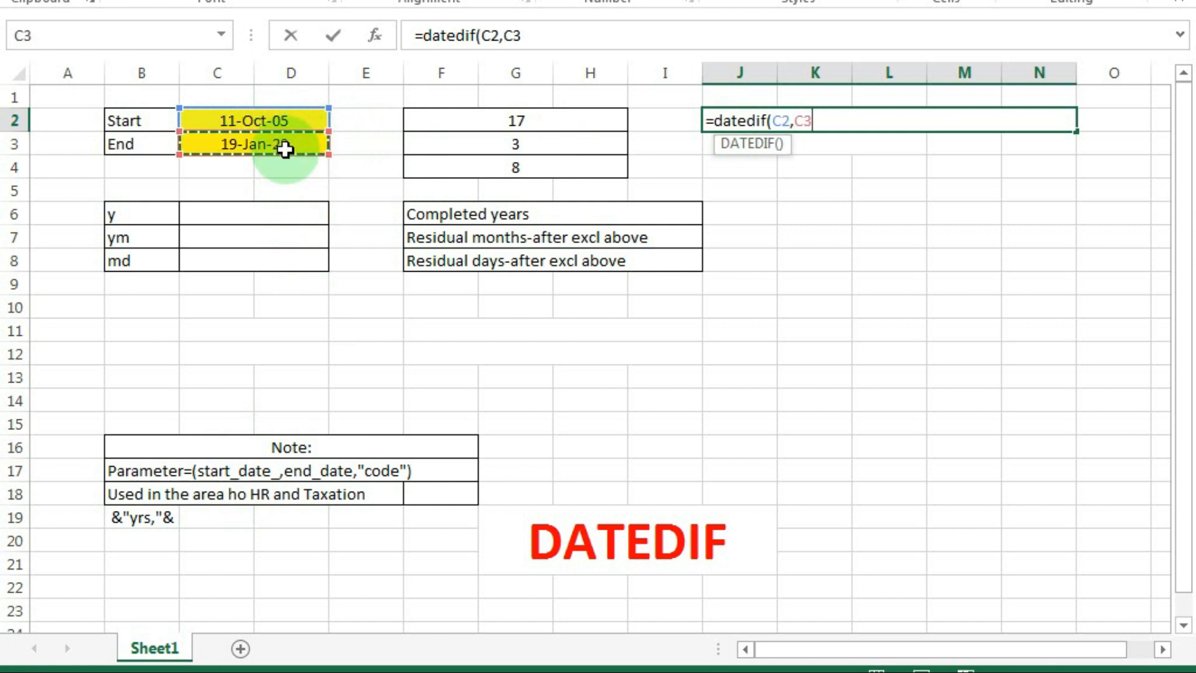
text(,)
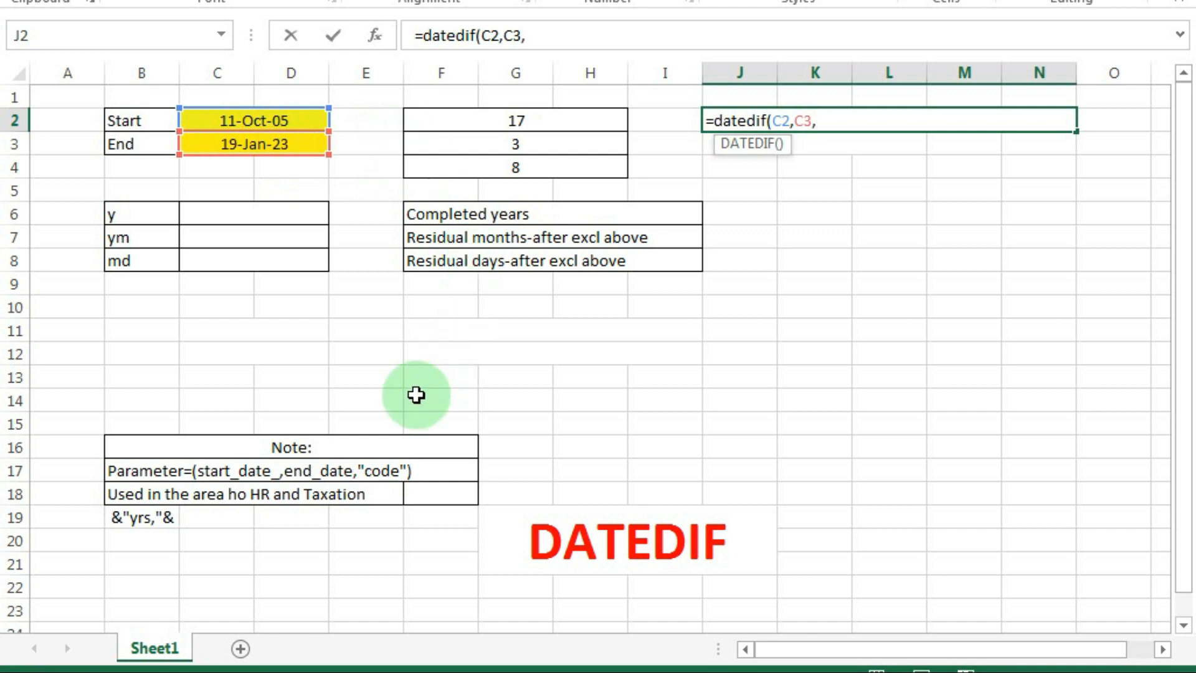
- Complete the DATEDIF function in J2 with the code "y" and a closing parenthesis, keeping the cell in edit mode
text("")
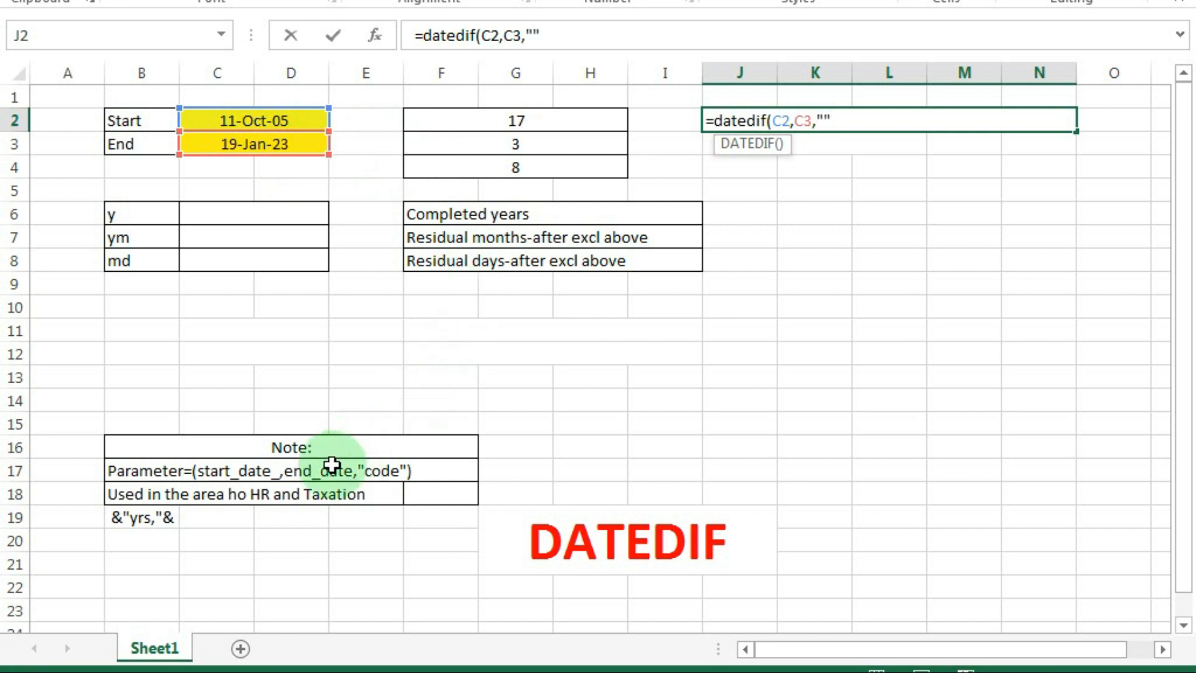
click(829, 120)
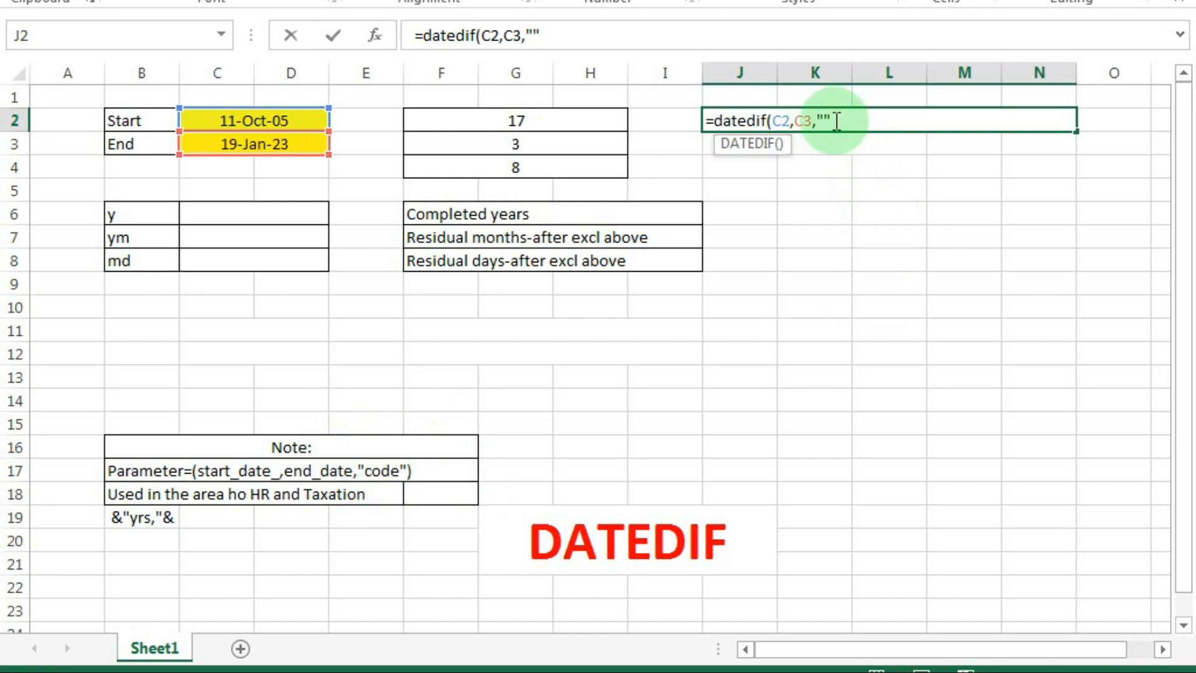
click(510, 125)
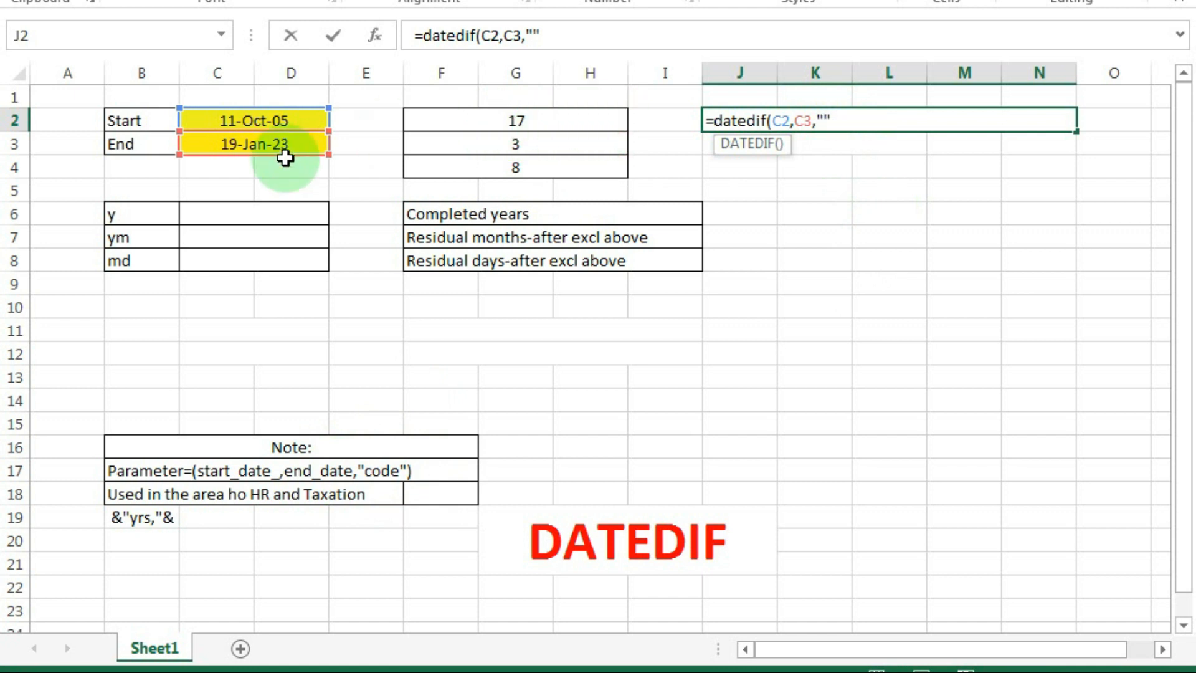
text(y)
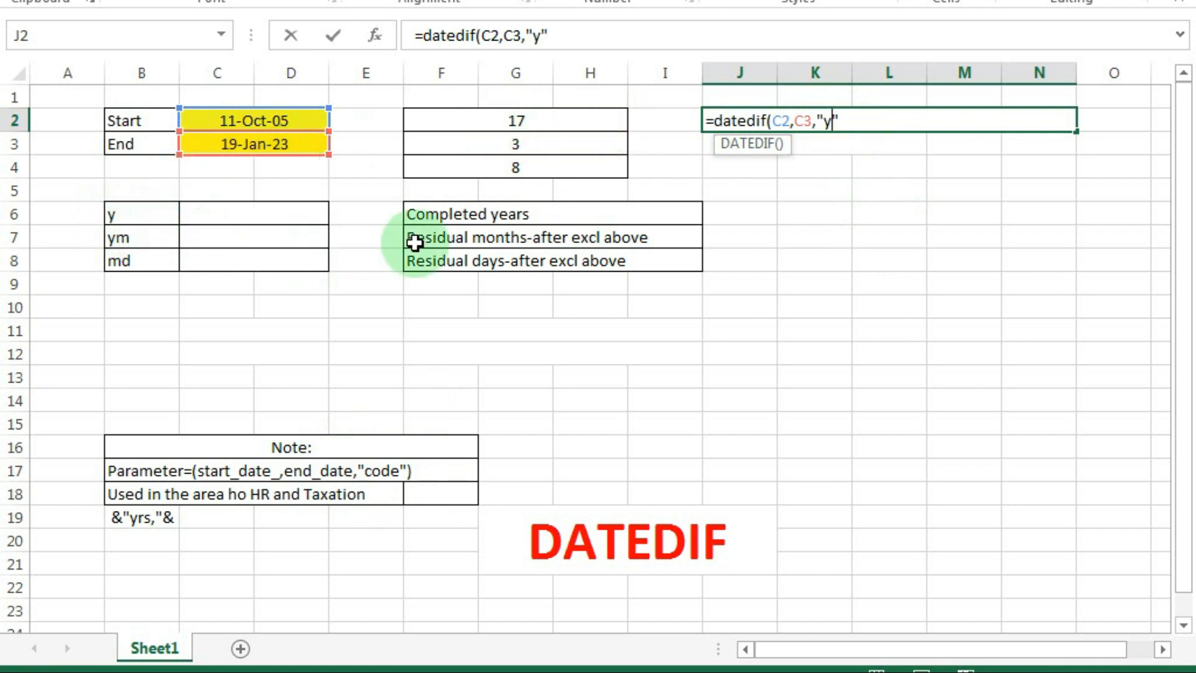
click(841, 121)
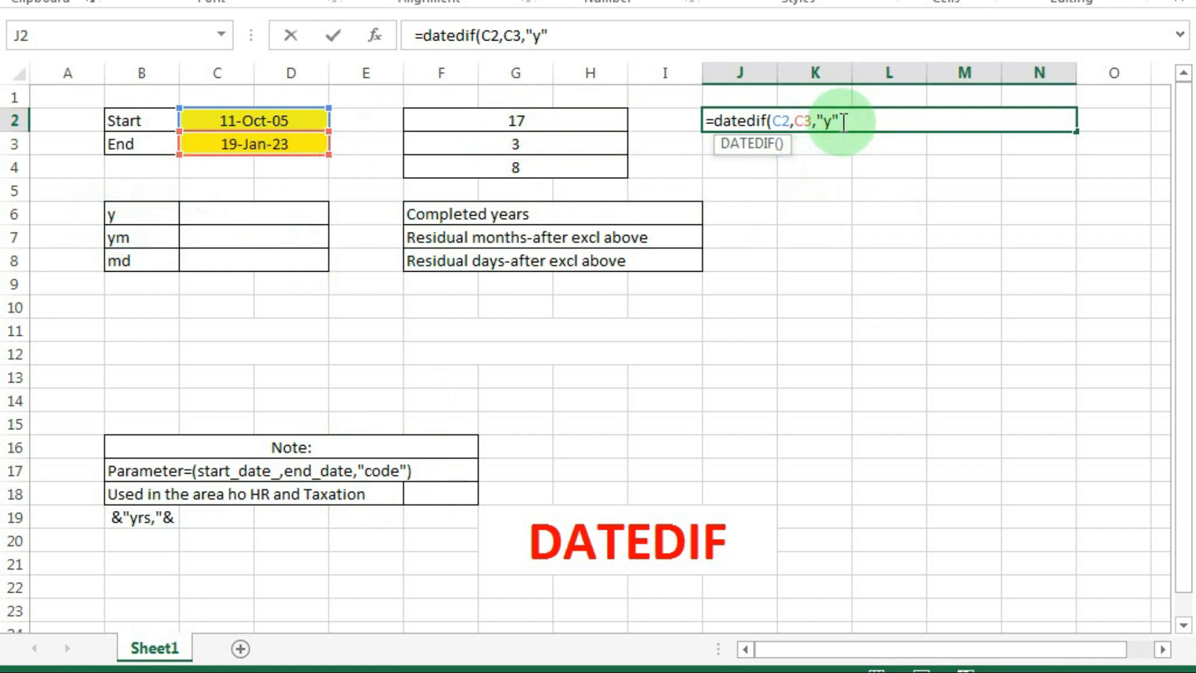
text())
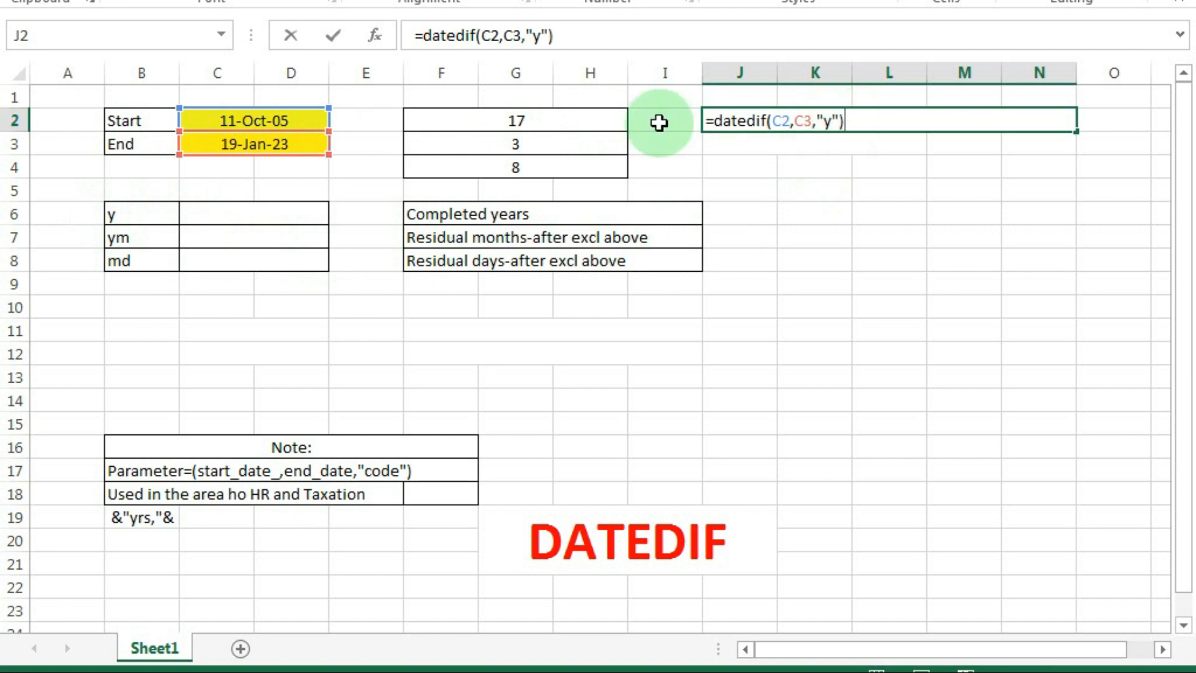
- Copy the DATEDIF expression in J2 without its equals sign, and append &"yrs, "& to the formula
drag(841, 121, 718, 125)
key(ctrl+c)
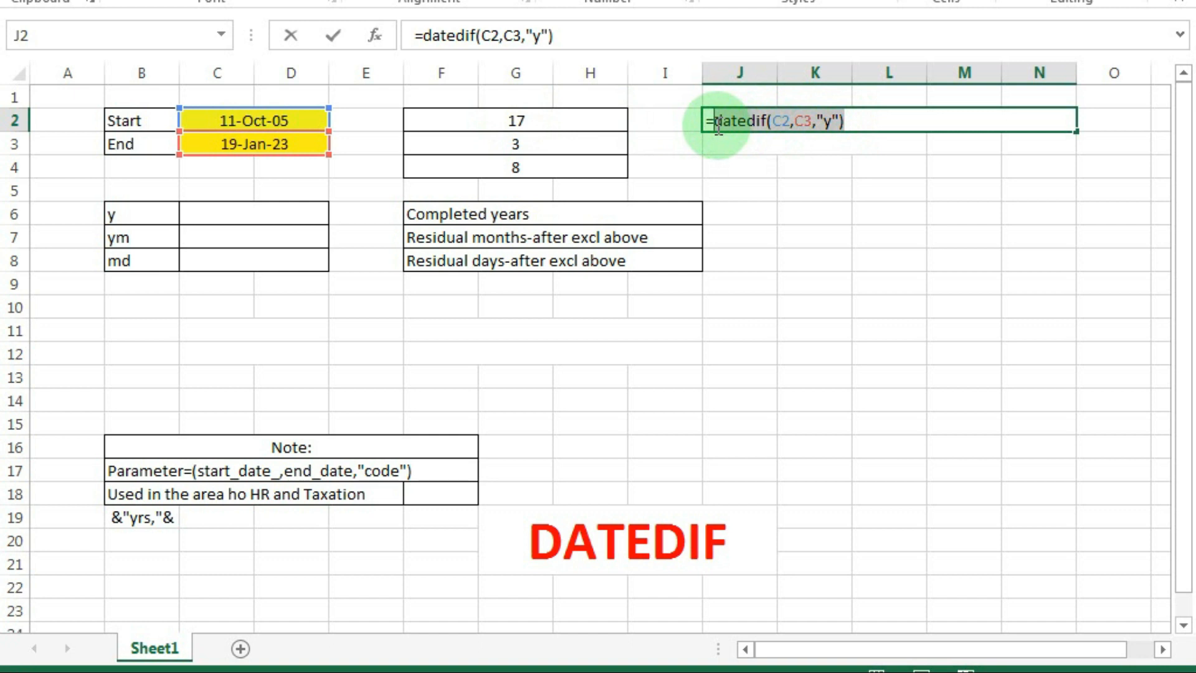
click(868, 120)
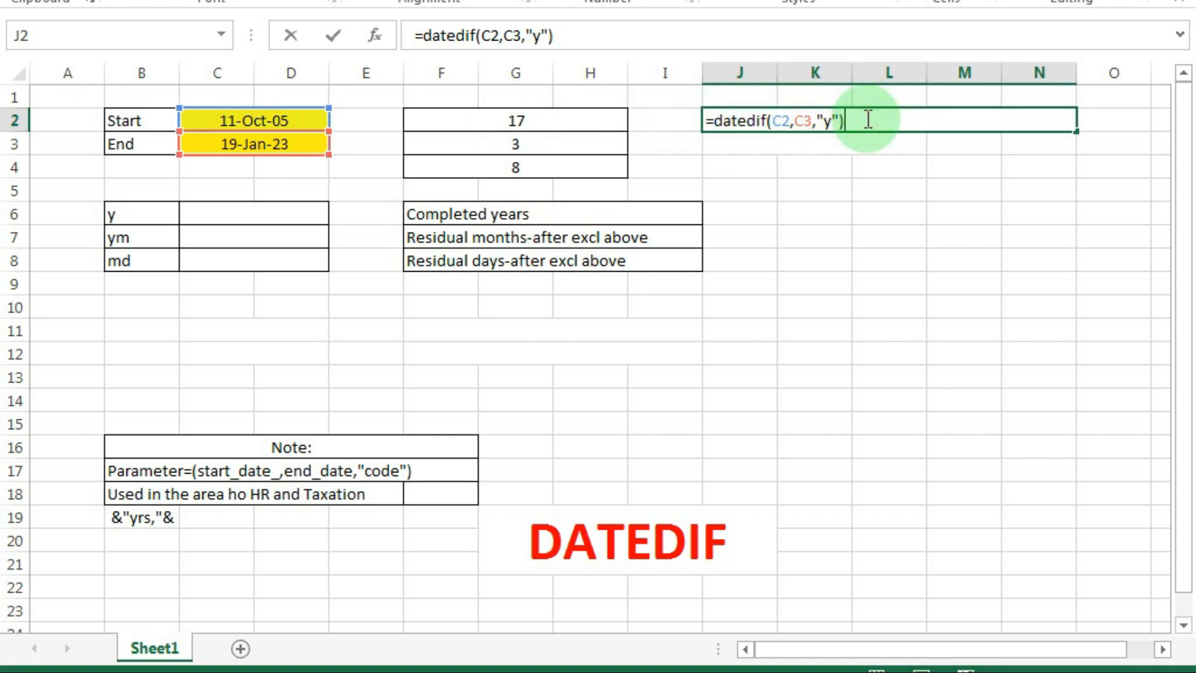
text(&)
key(BackSpace)
text(&&)
click(857, 118)
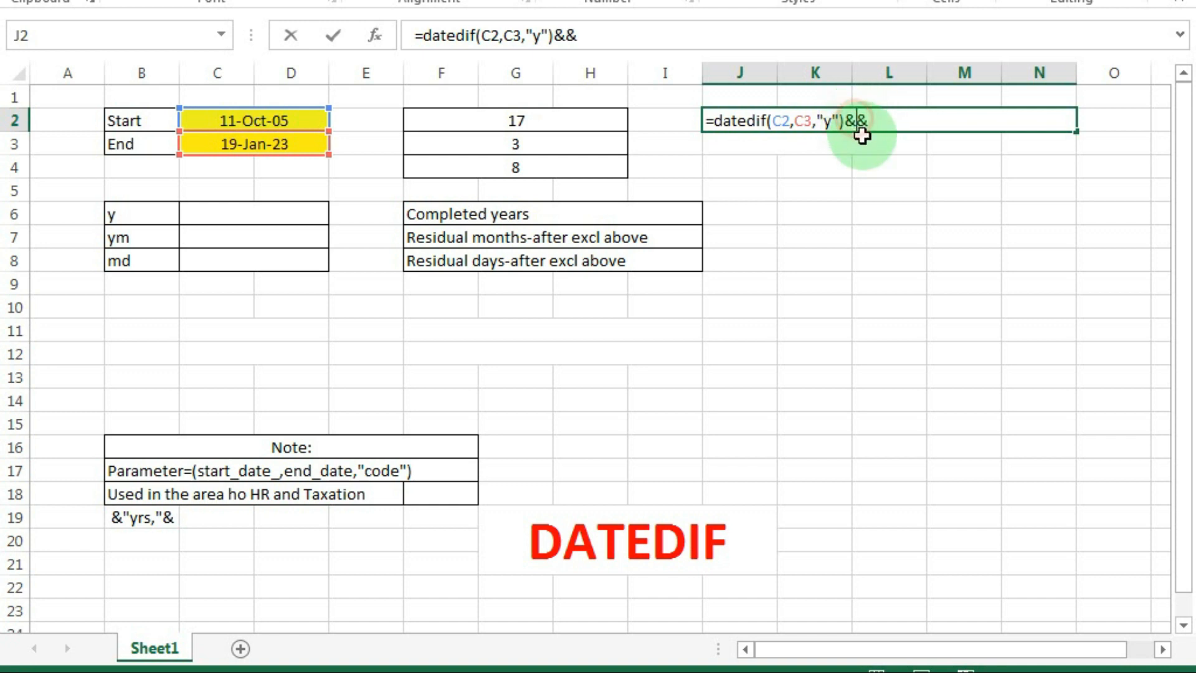
text("")
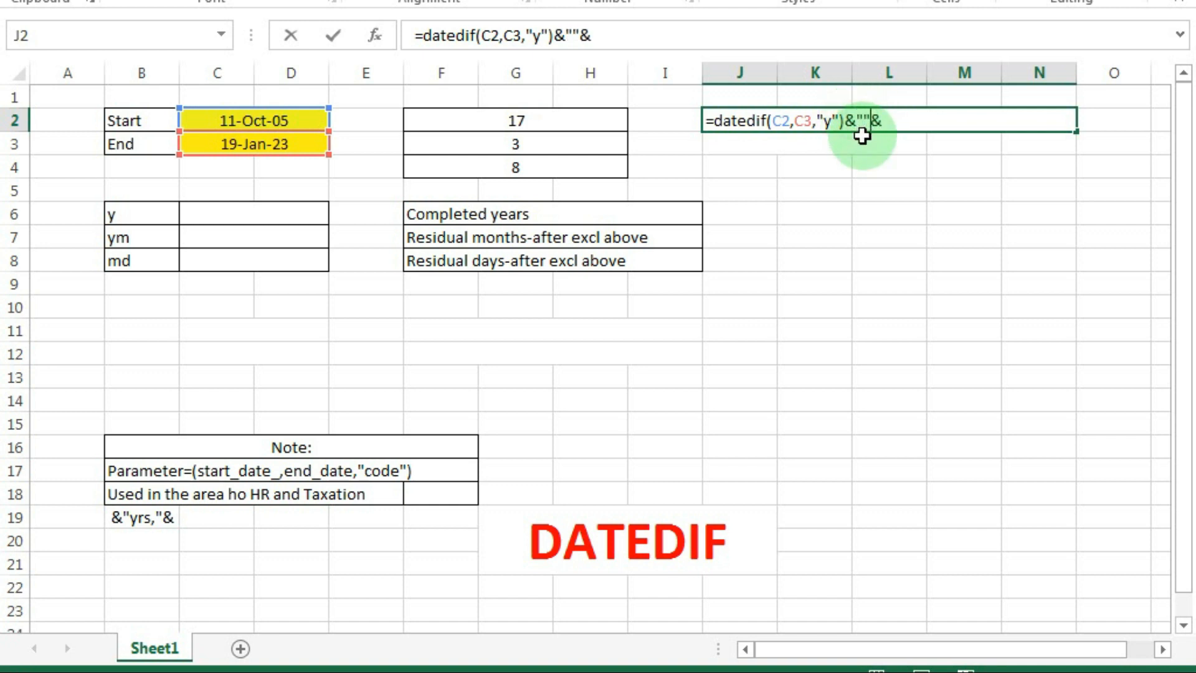
click(862, 123)
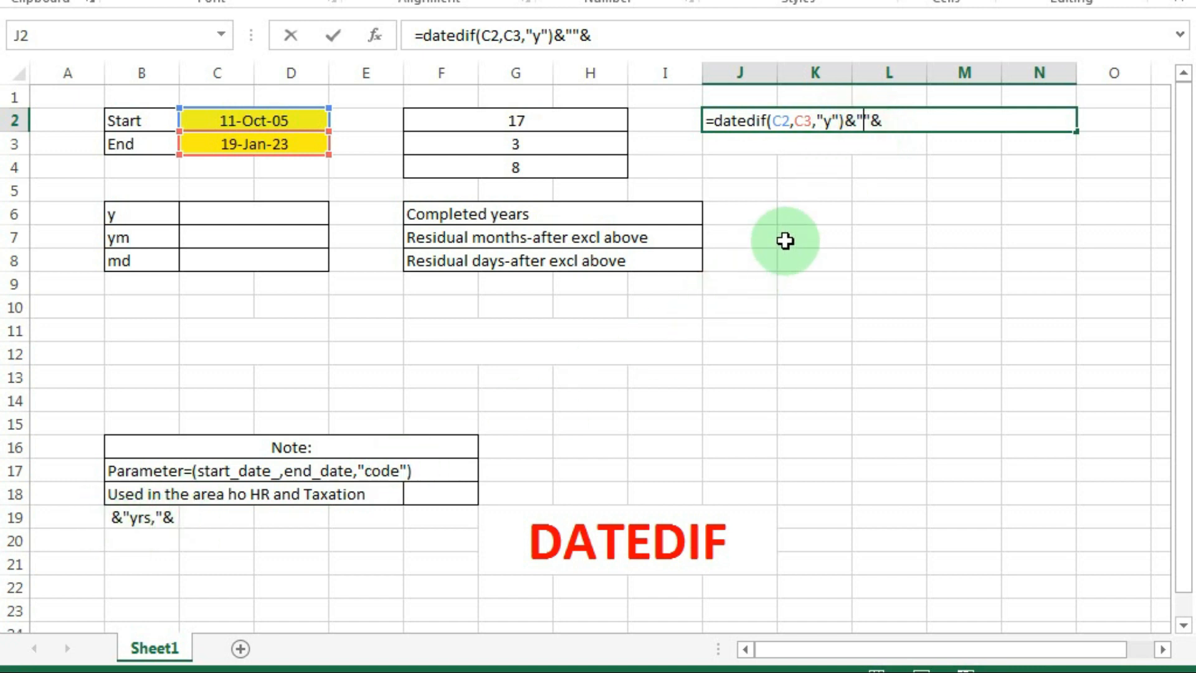
text(yrs,)
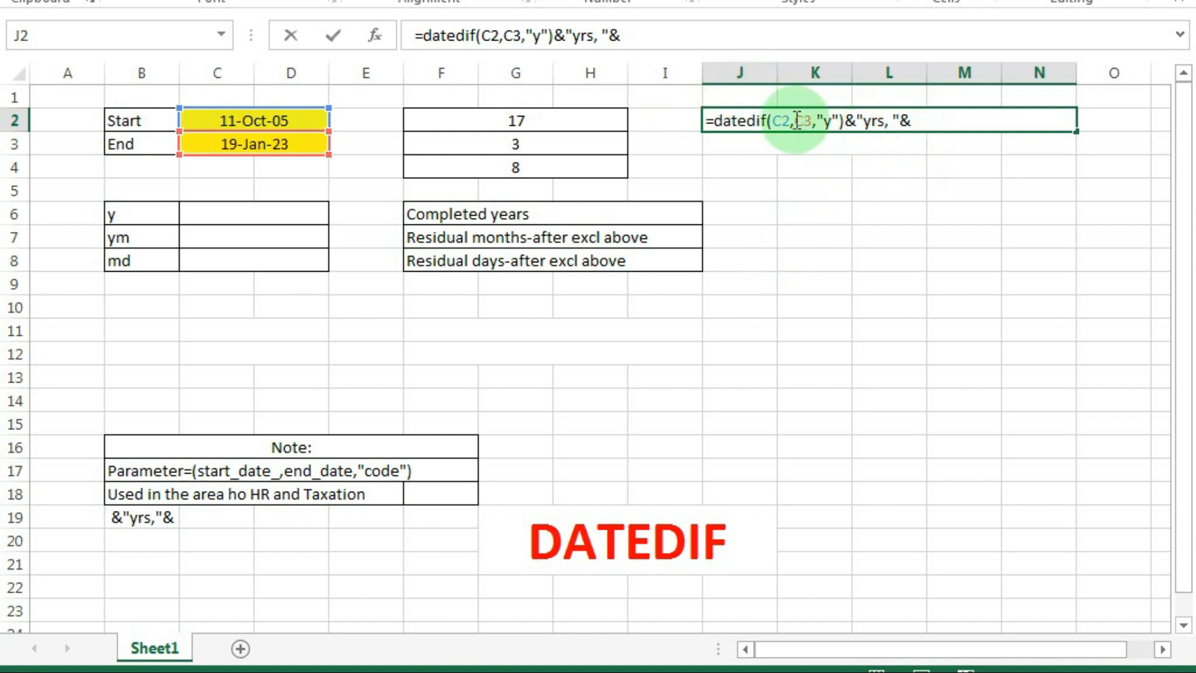
- Paste the copied DATEDIF expression at the end of the J2 formula and change its code to "ym"
key(ctrl+v)
double_click(1022, 122)
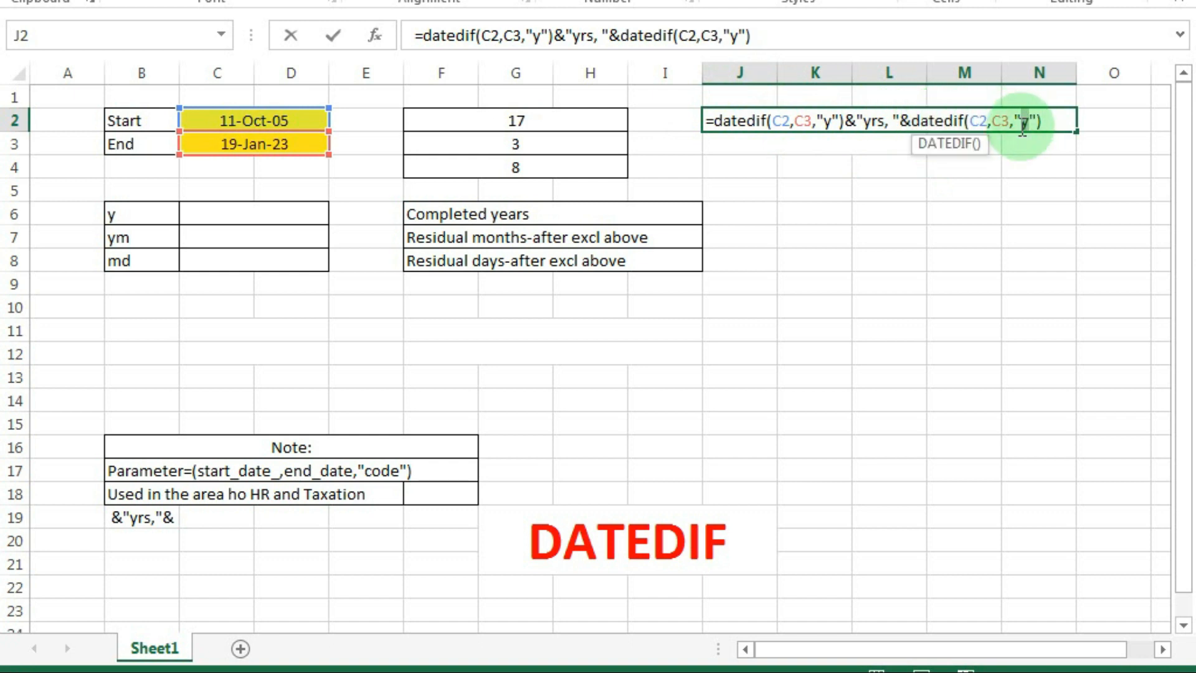
text(ym)
click(1067, 123)
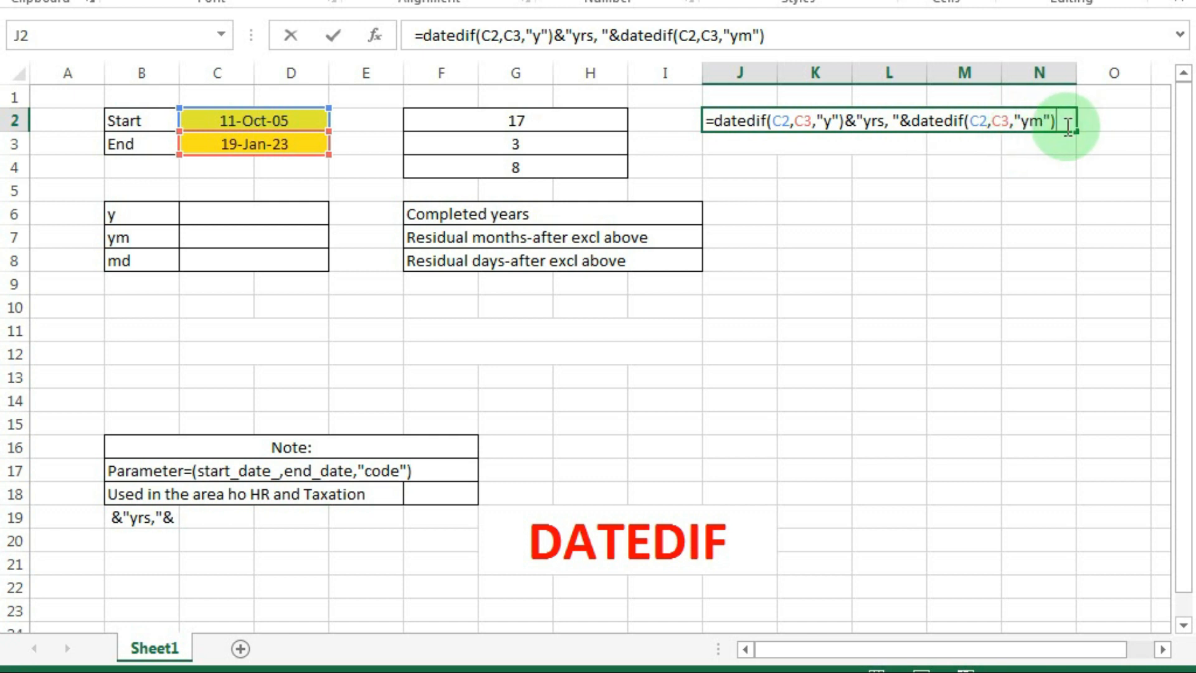
- Append &"months, "& after the "ym" DATEDIF expression in J2
text(&&)
click(1067, 127)
text(")&")
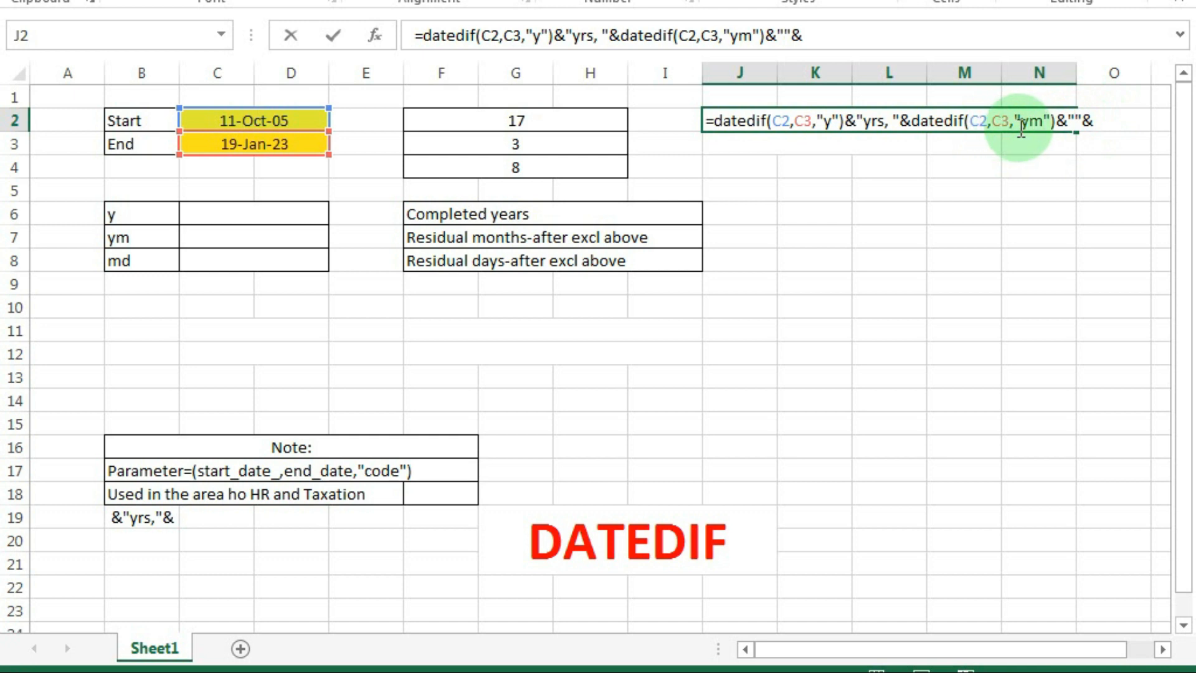
text(months)
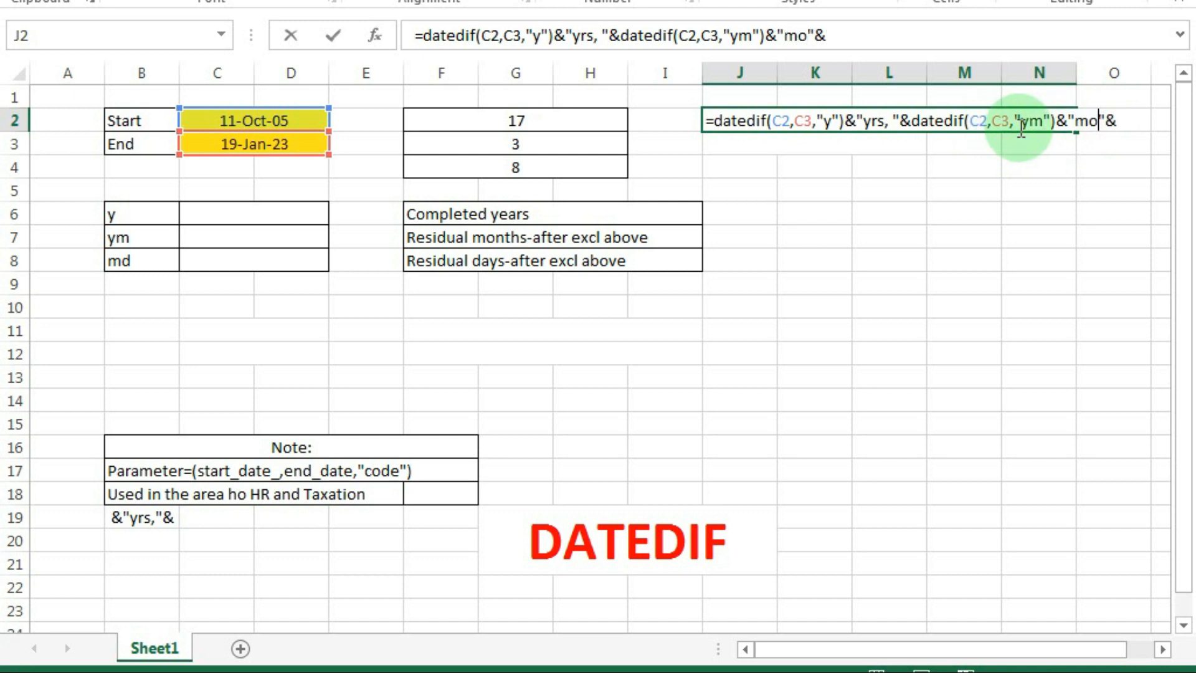
text(,,)
key(BackSpace)
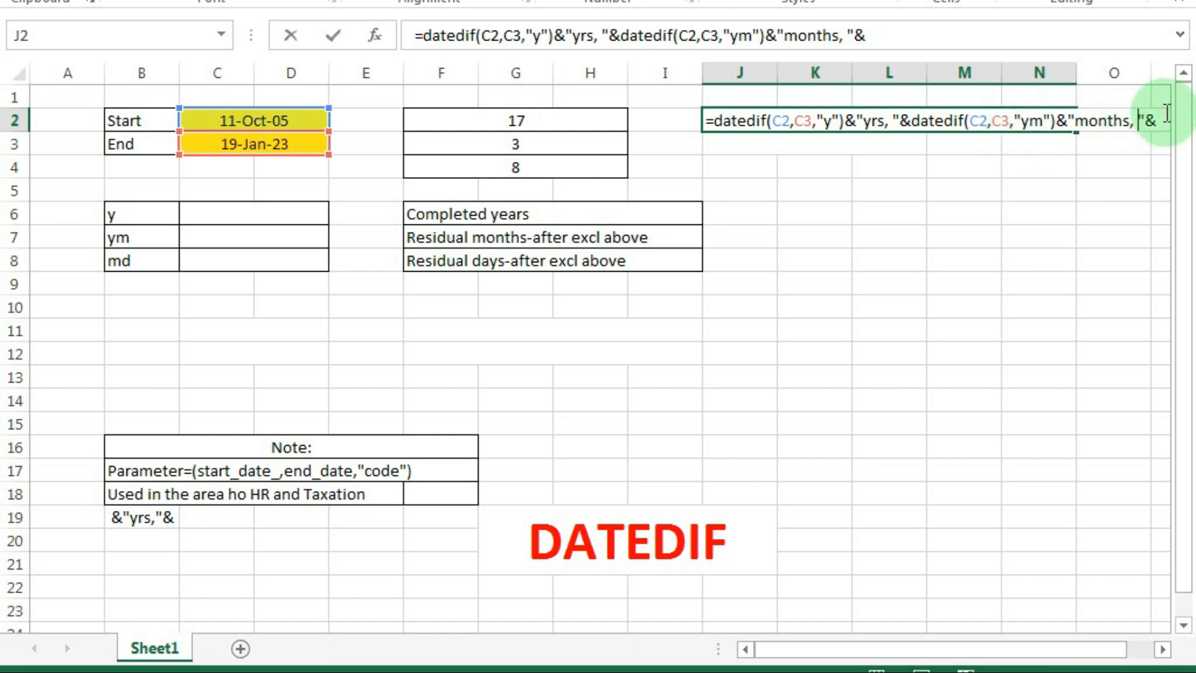
- Paste a third DATEDIF expression at the end of the J2 formula and change its code to "md"
key(ctrl+v)
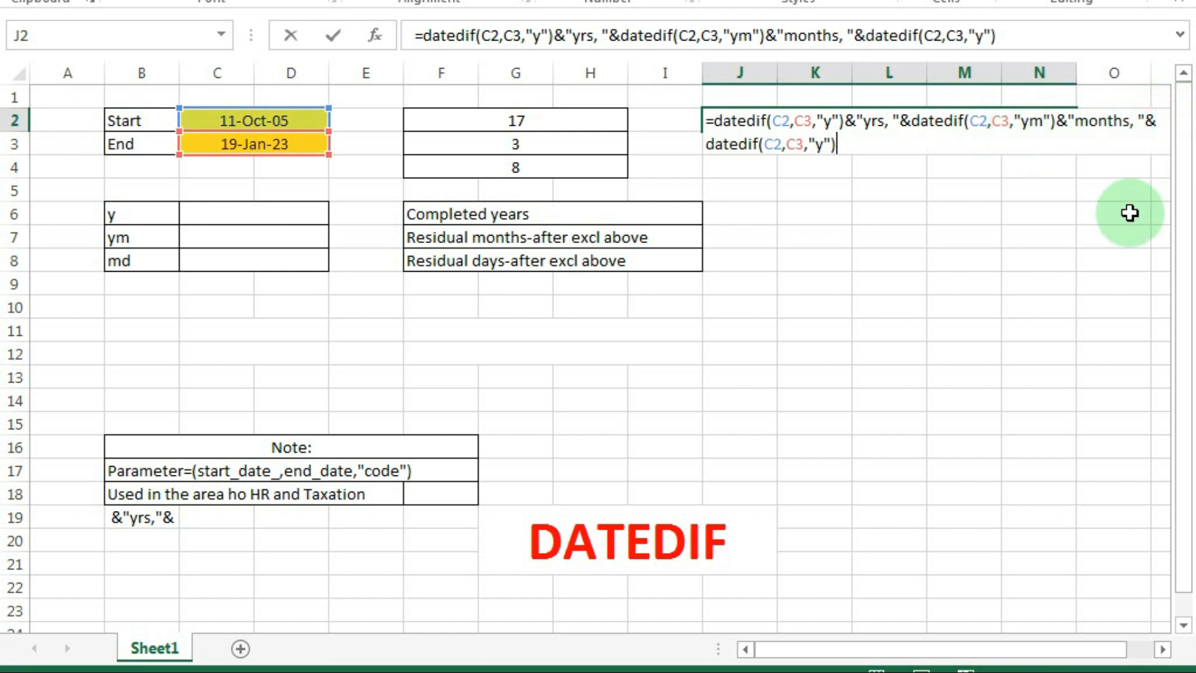
double_click(819, 146)
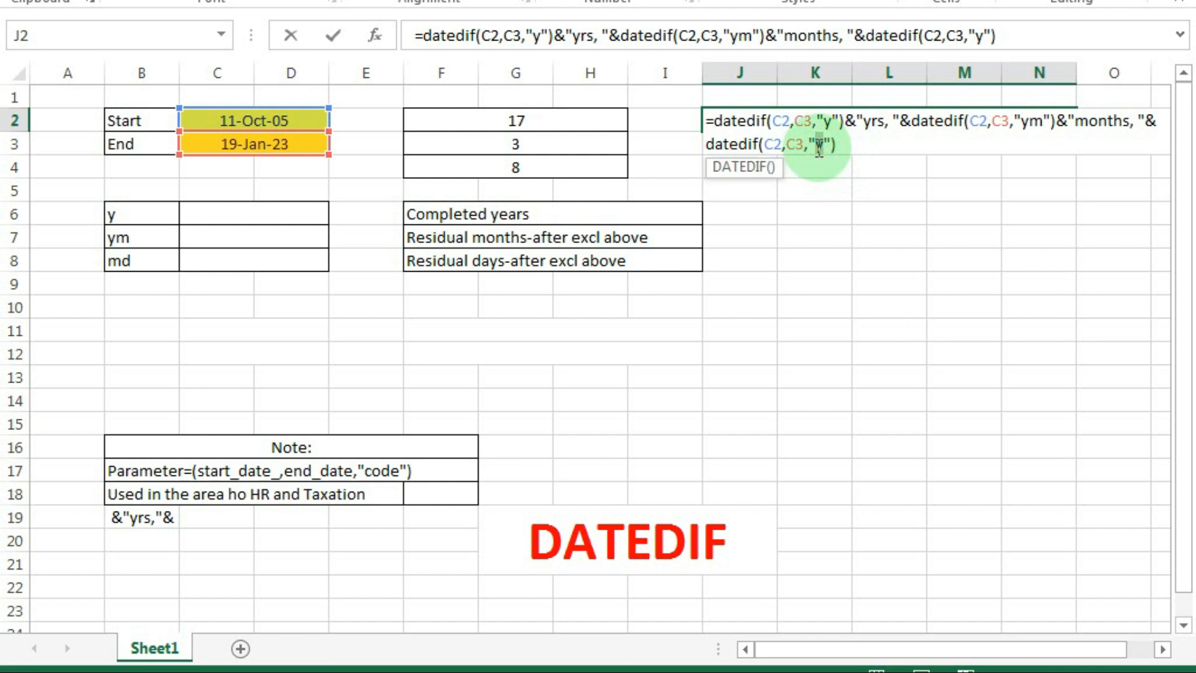
text(md)
click(859, 147)
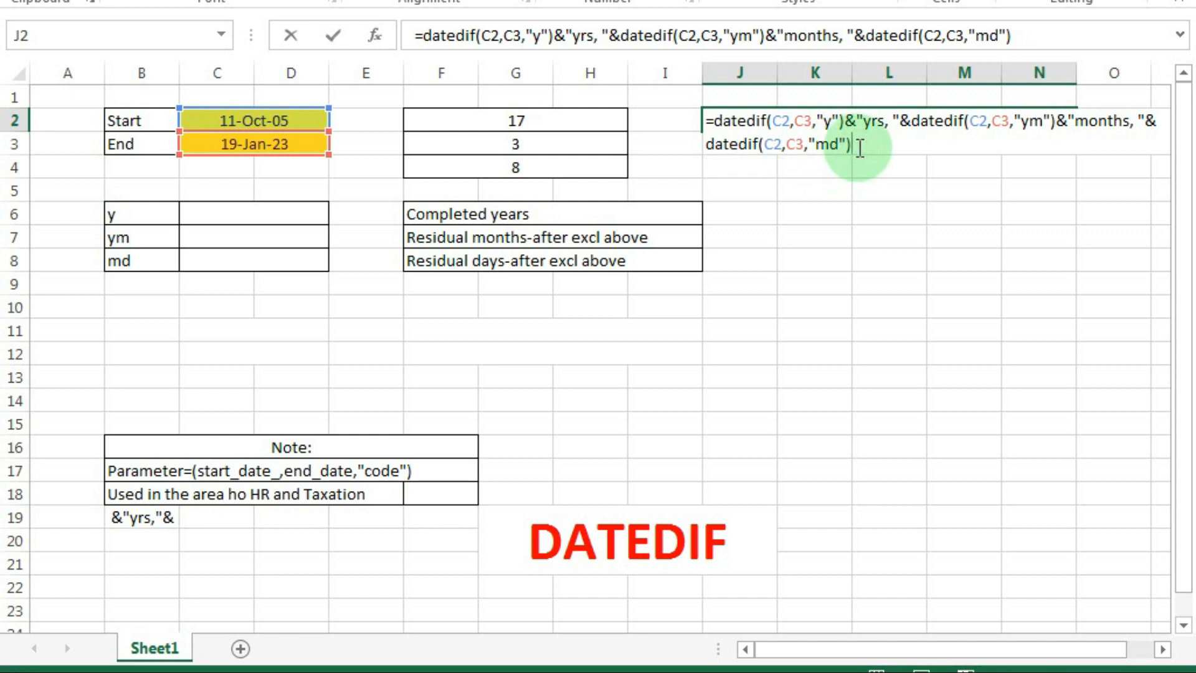
- Append &"days, " to the J2 formula, enter it, and compare the combined text with F2:F4
text(&"")
click(872, 145)
text(days,)
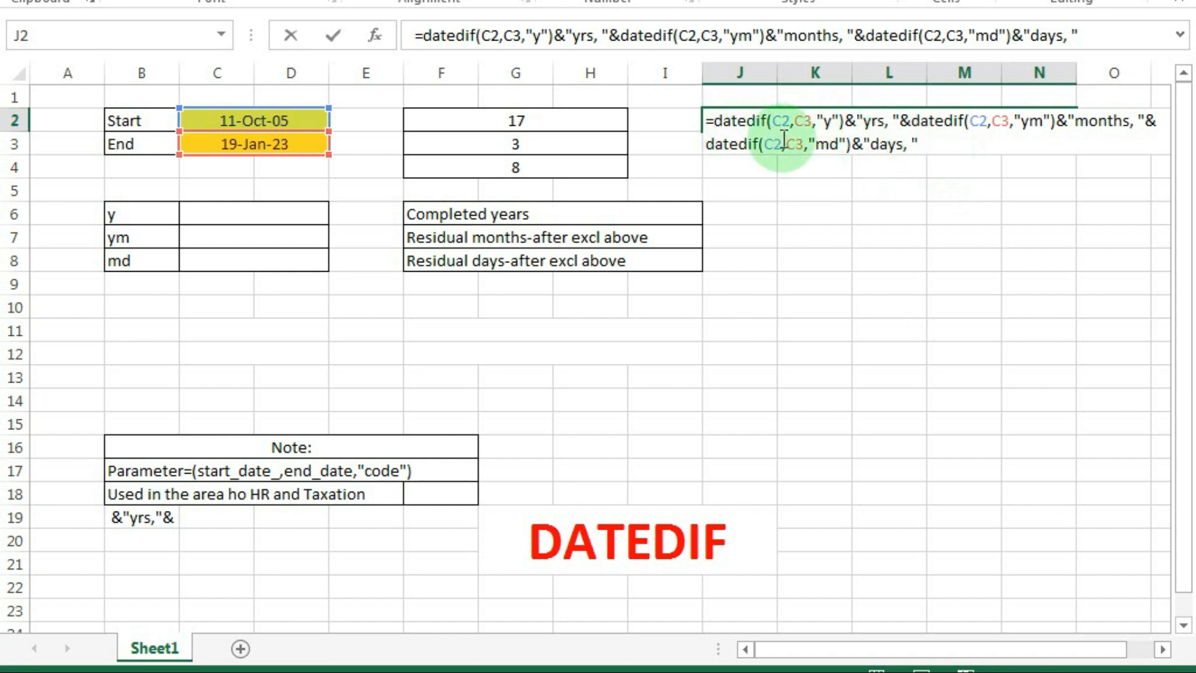
key(Return)
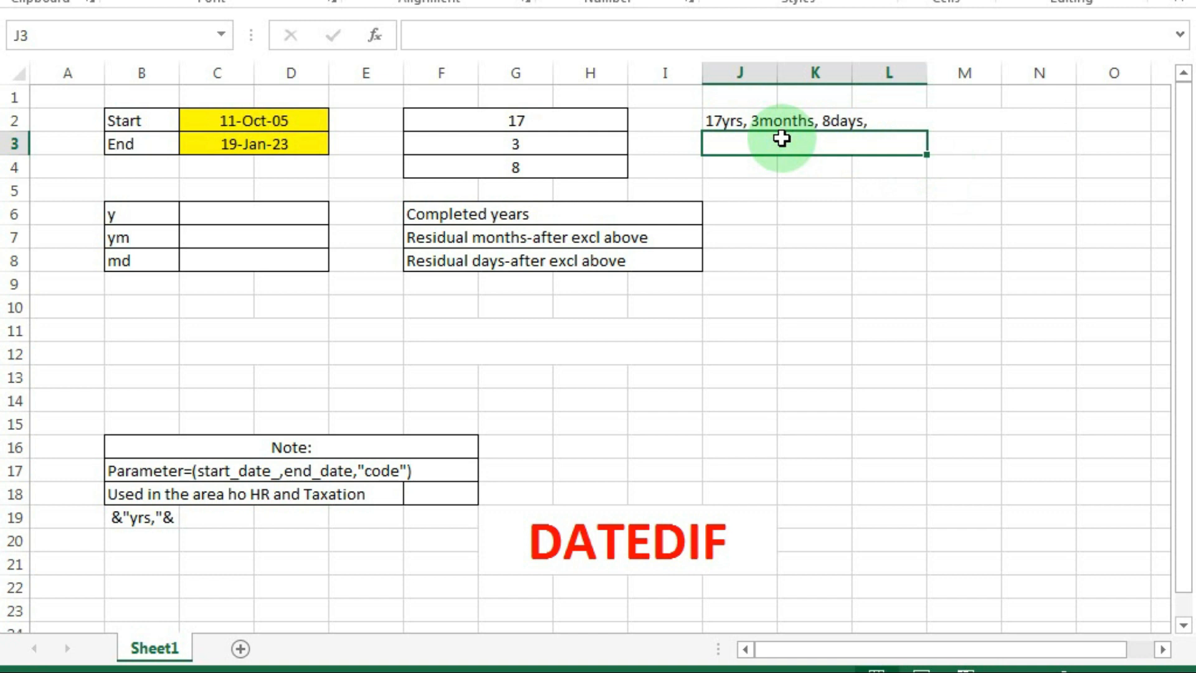
click(760, 119)
drag(544, 125, 545, 167)
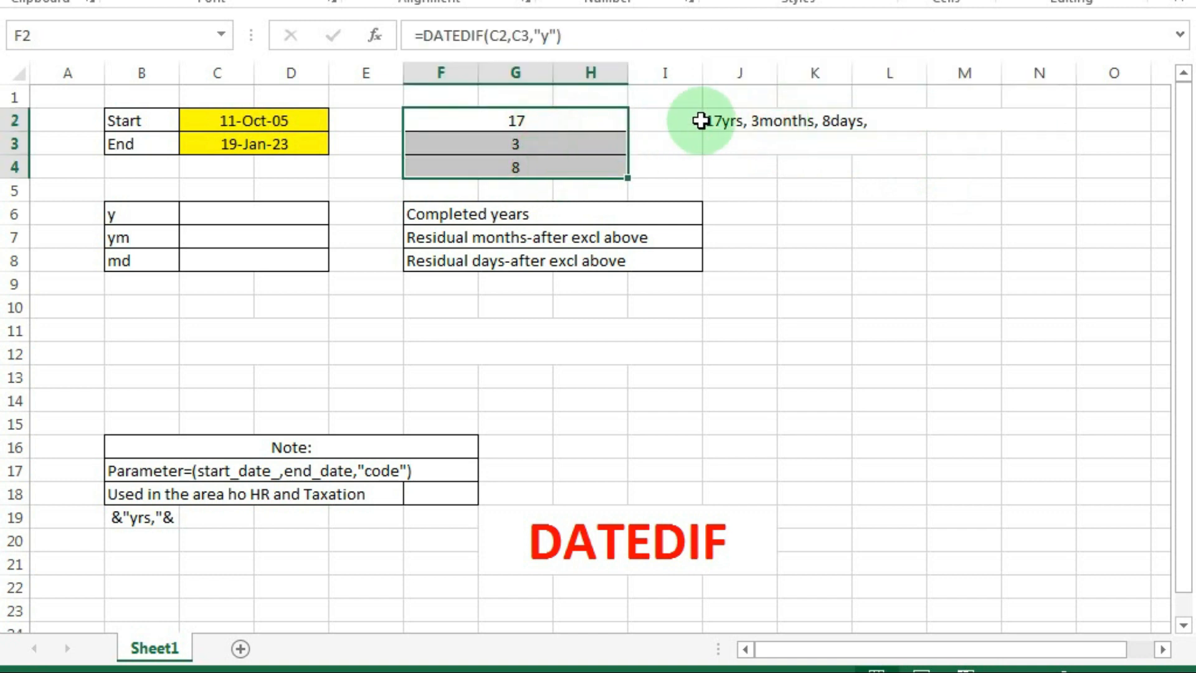
click(727, 129)
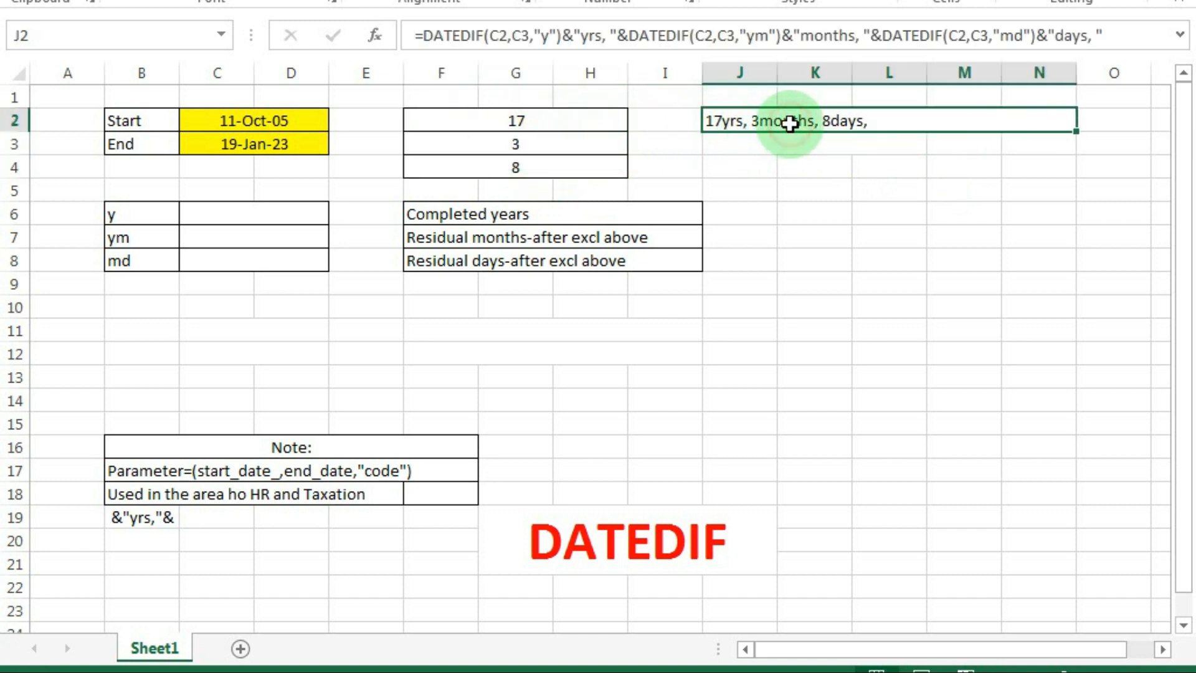